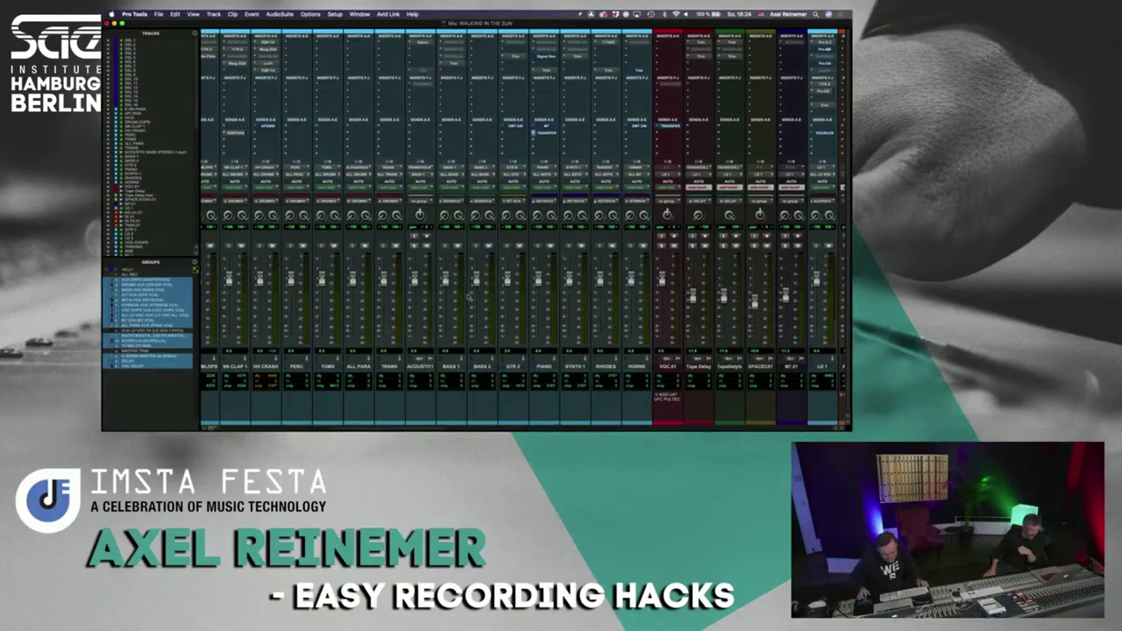
Select the MIX track among the purple tracks at the end of the mixer.
scroll(475, 282, right, 15)
scroll(490, 304, right, 10)
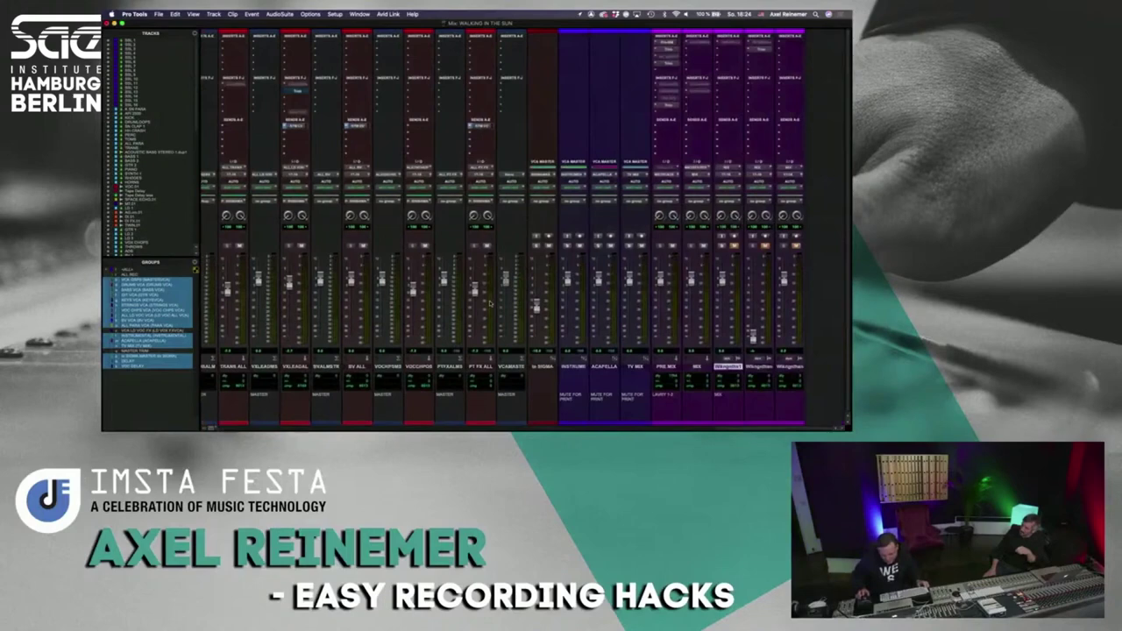
click(697, 367)
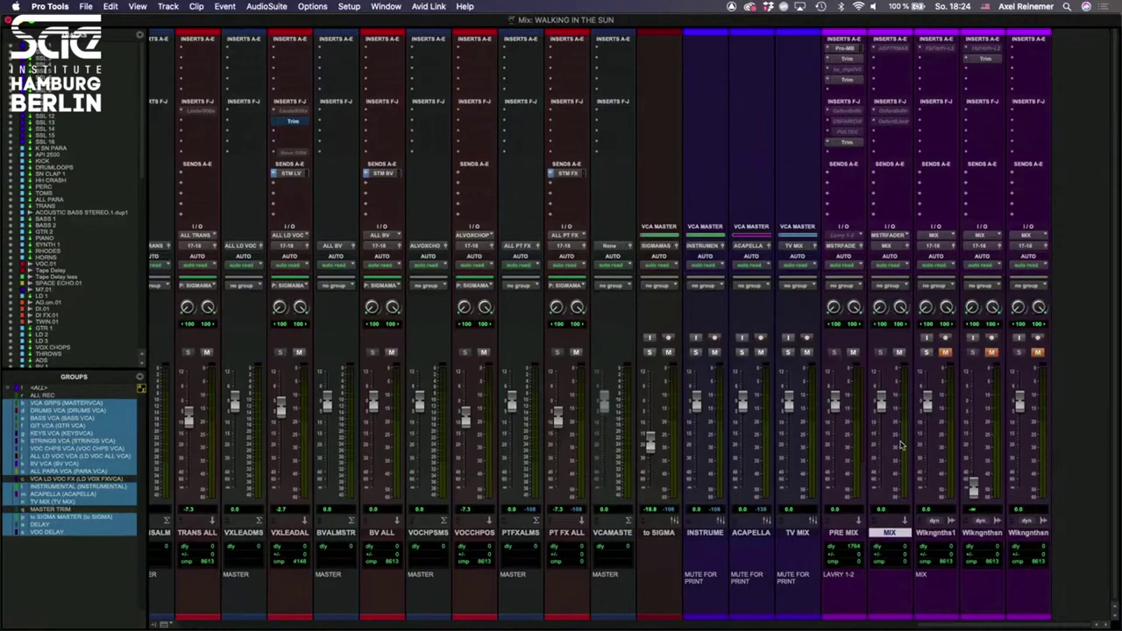
key(super+equal)
click(473, 366)
key(super+equal)
Select the K SN PARA track, the first track after the SSL channels in the mixer.
scroll(762, 521, left, 15)
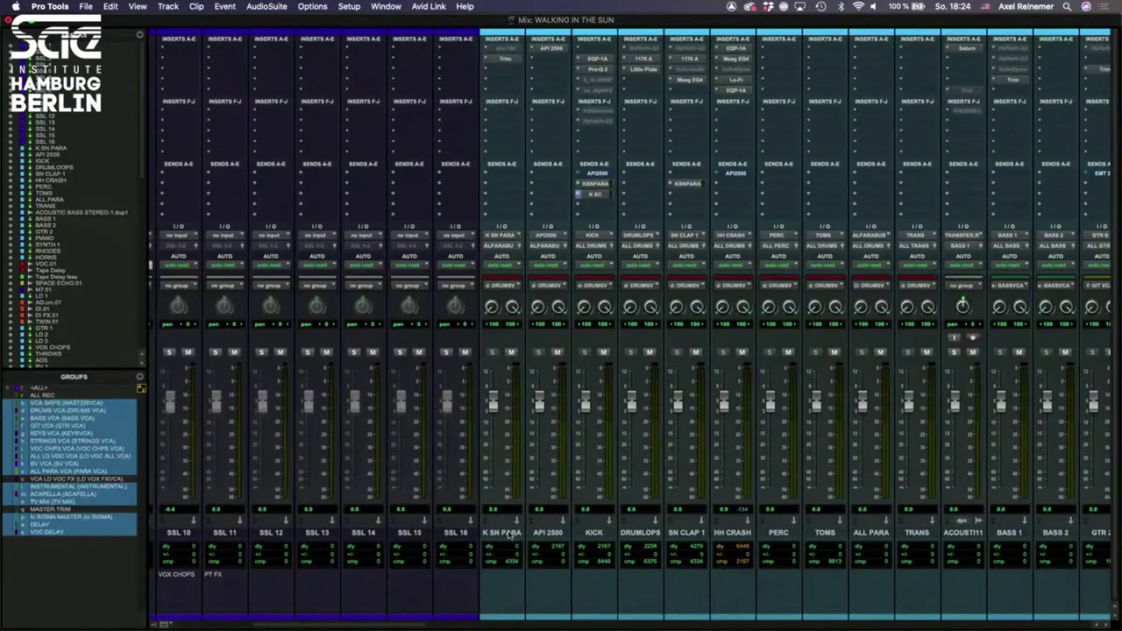
click(501, 532)
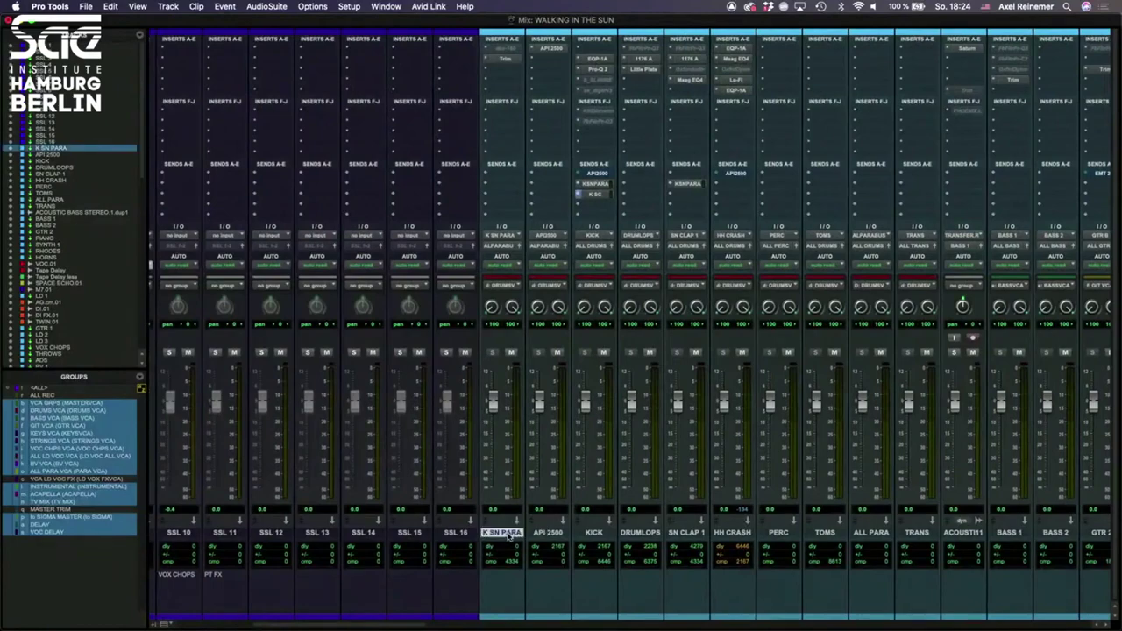
key(super+equal)
key(super+equal)
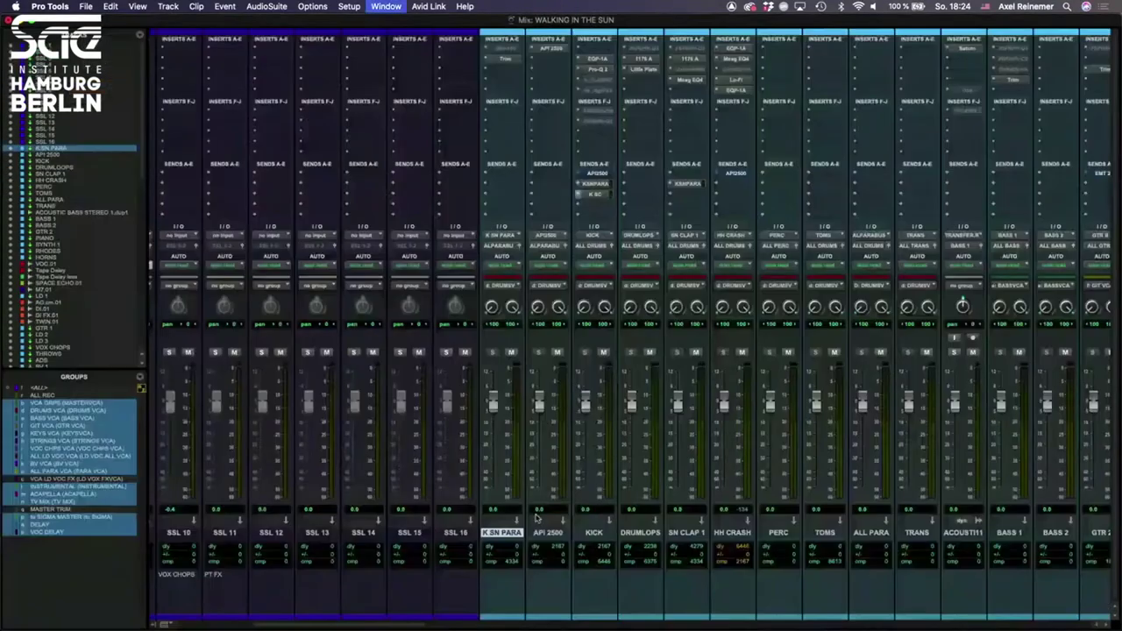
In the edit window, place the playback cursor on the GTR 1 track at 490|2|514.
key(super+equal)
click(379, 357)
click(378, 355)
click(379, 355)
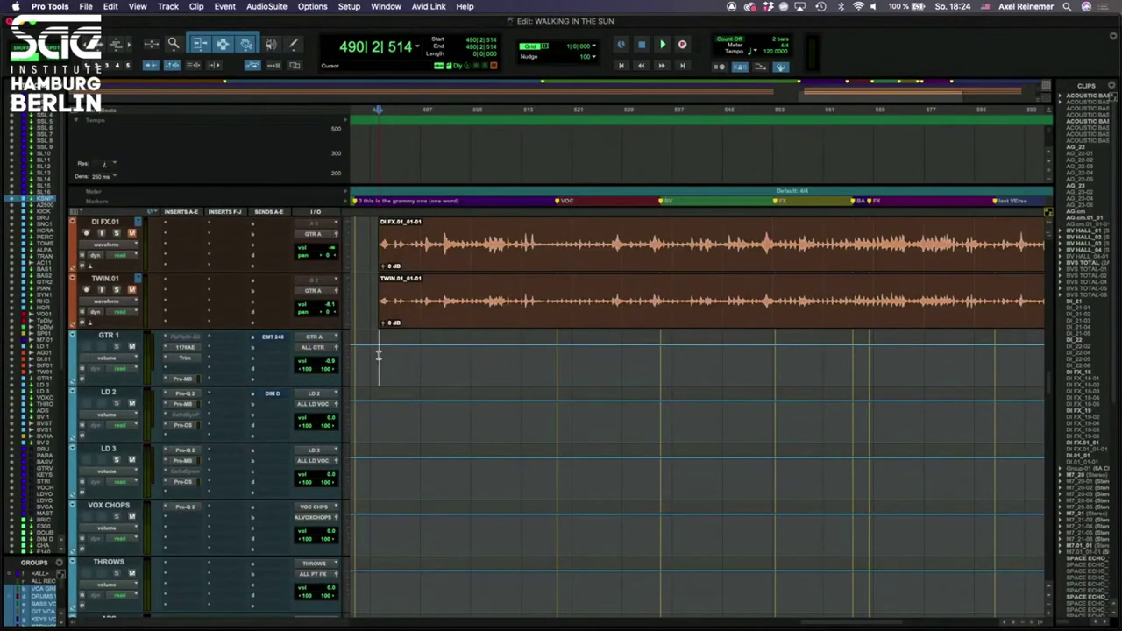
In the mixer, select the whole range of tracks from K SN PARA through TV MIX.
key(super+equal)
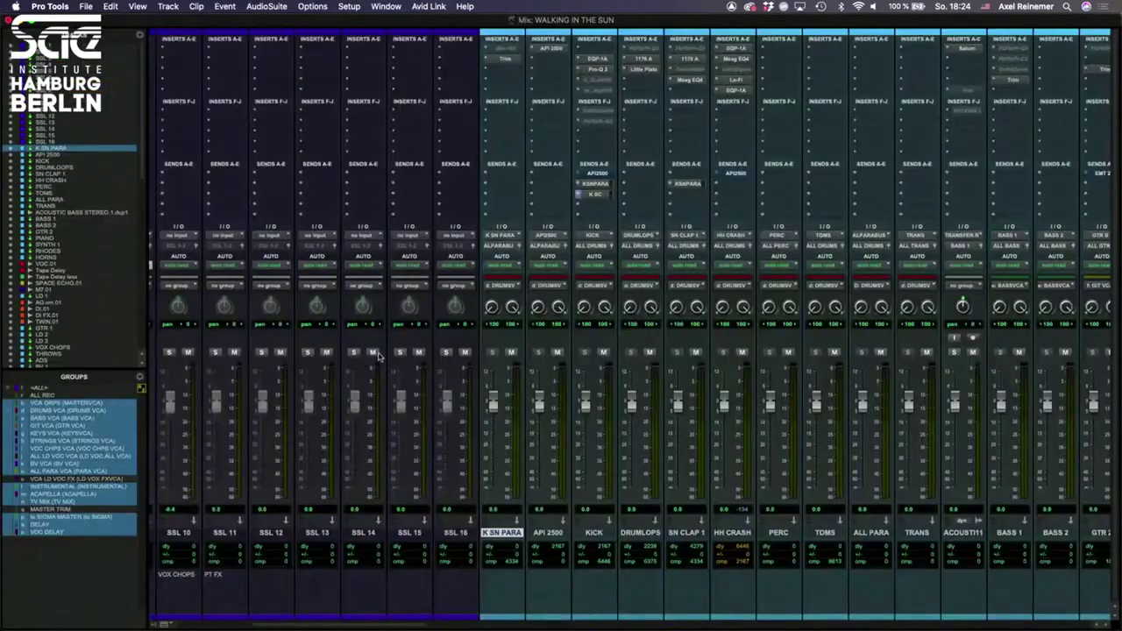
scroll(587, 278, right, 15)
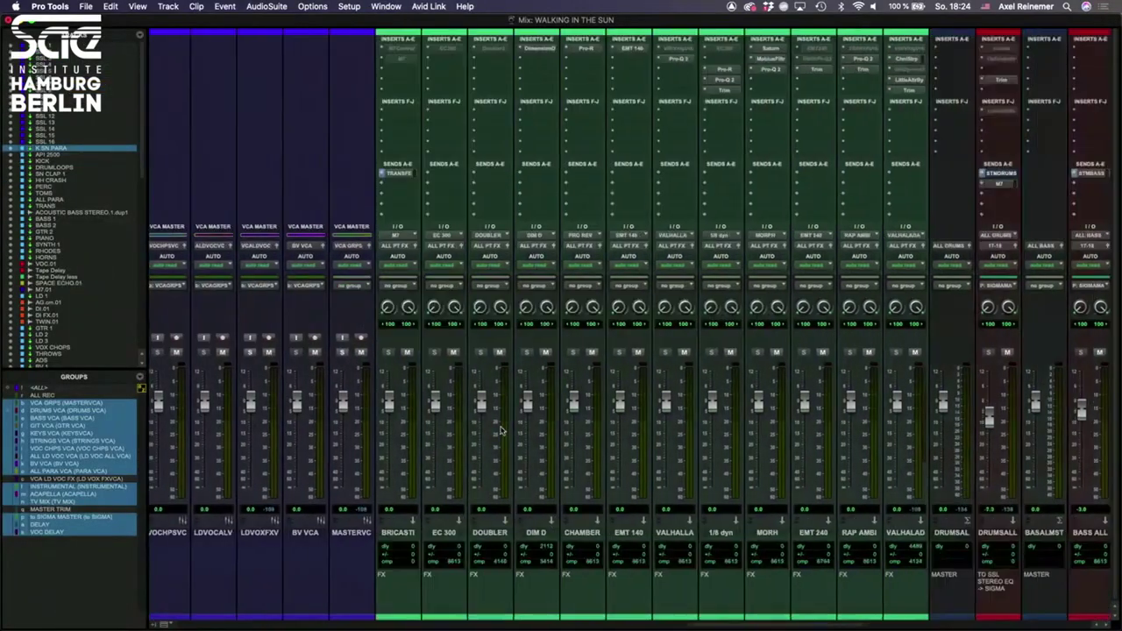
scroll(502, 429, right, 5)
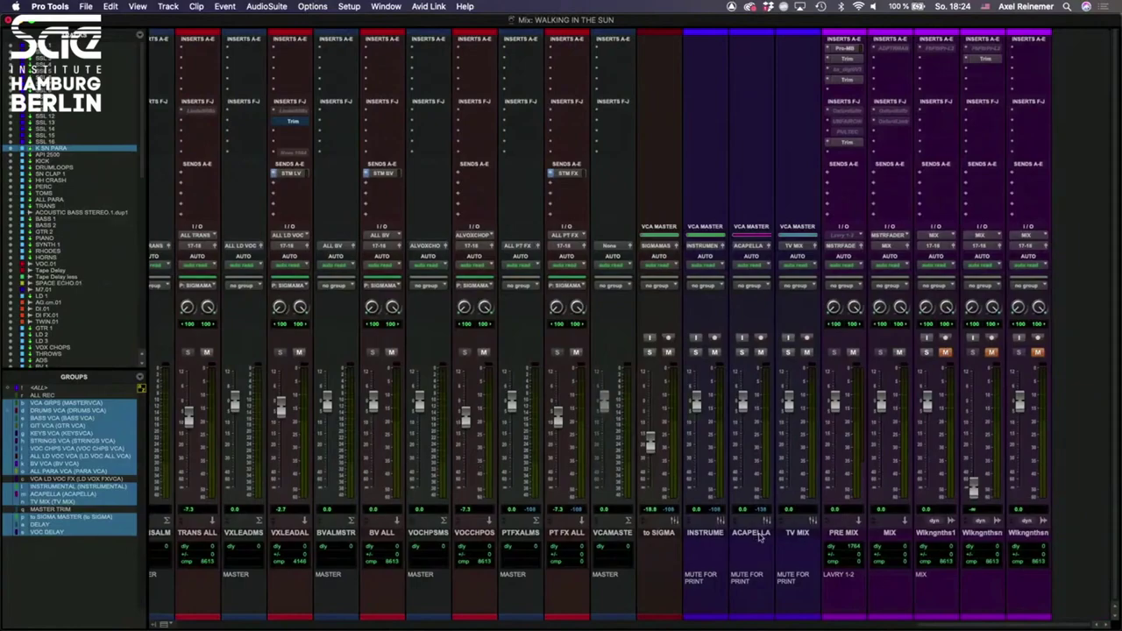
click(797, 533)
scroll(797, 535, left, 10)
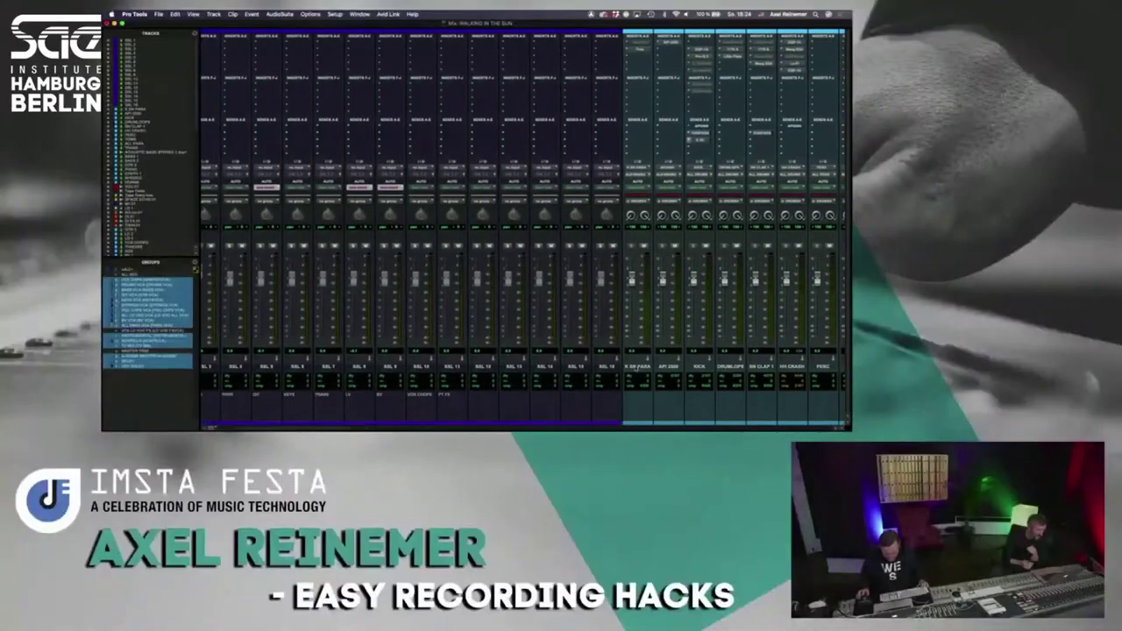
scroll(526, 263, left, 4)
click(584, 368)
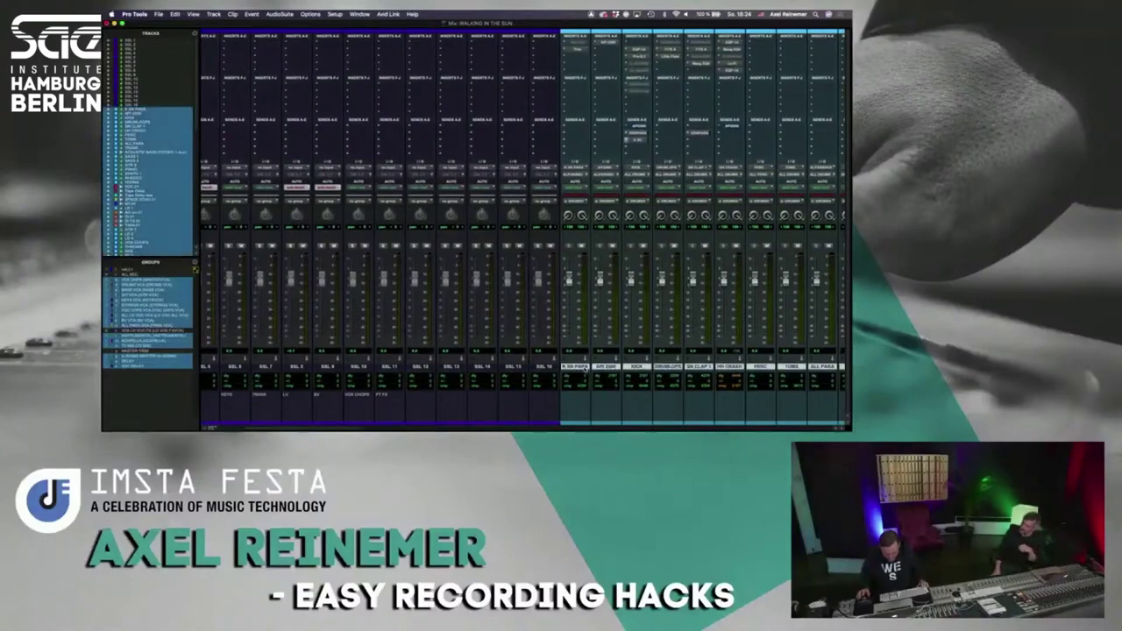
Select only the red bus tracks DRUMSALL, BASS ALL, PERC ALL, GTR ALL, KEYS ALL, TRANS ALL, VXLEADAL and BV ALL.
scroll(585, 370, right, 10)
scroll(585, 369, right, 15)
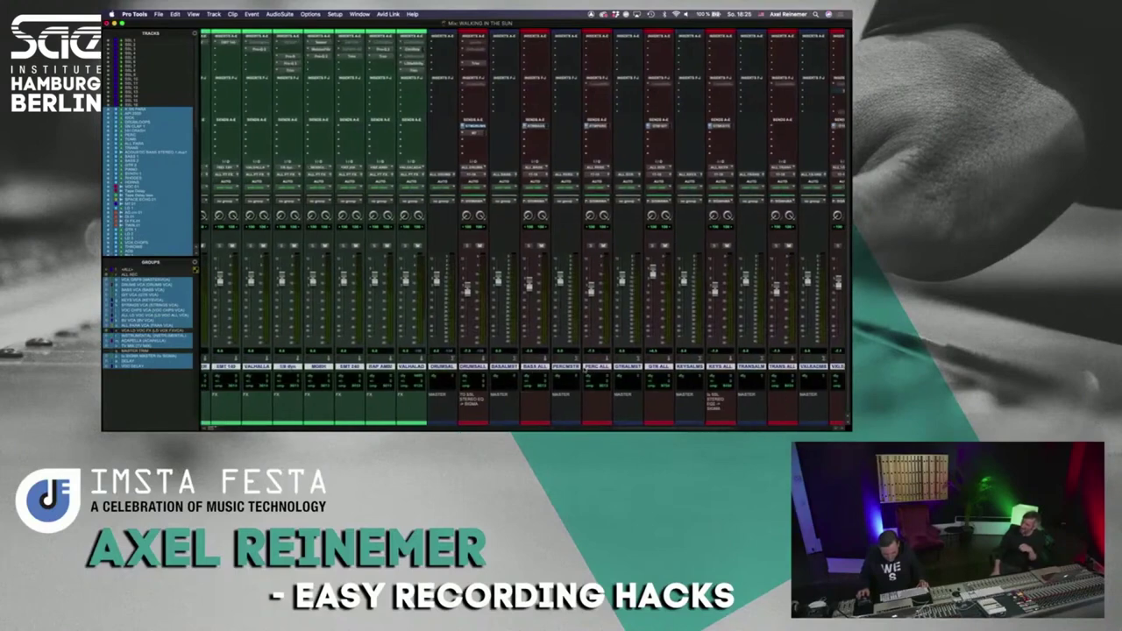
click(473, 367)
super+click(534, 367)
super+click(596, 367)
super+click(659, 367)
super+click(721, 367)
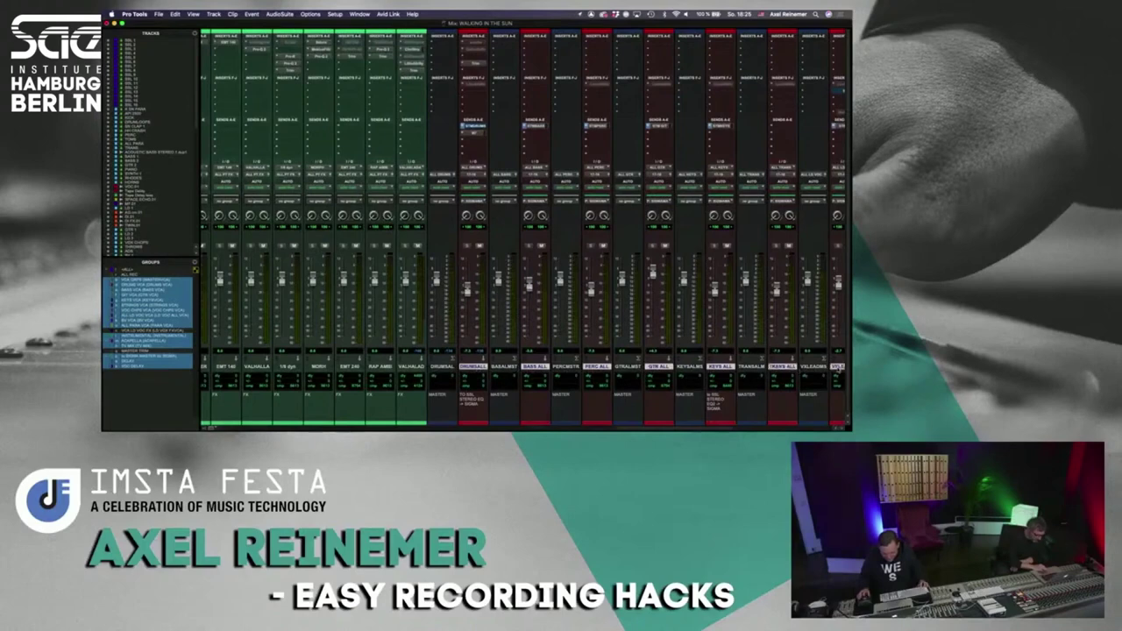
scroll(837, 373, right, 5)
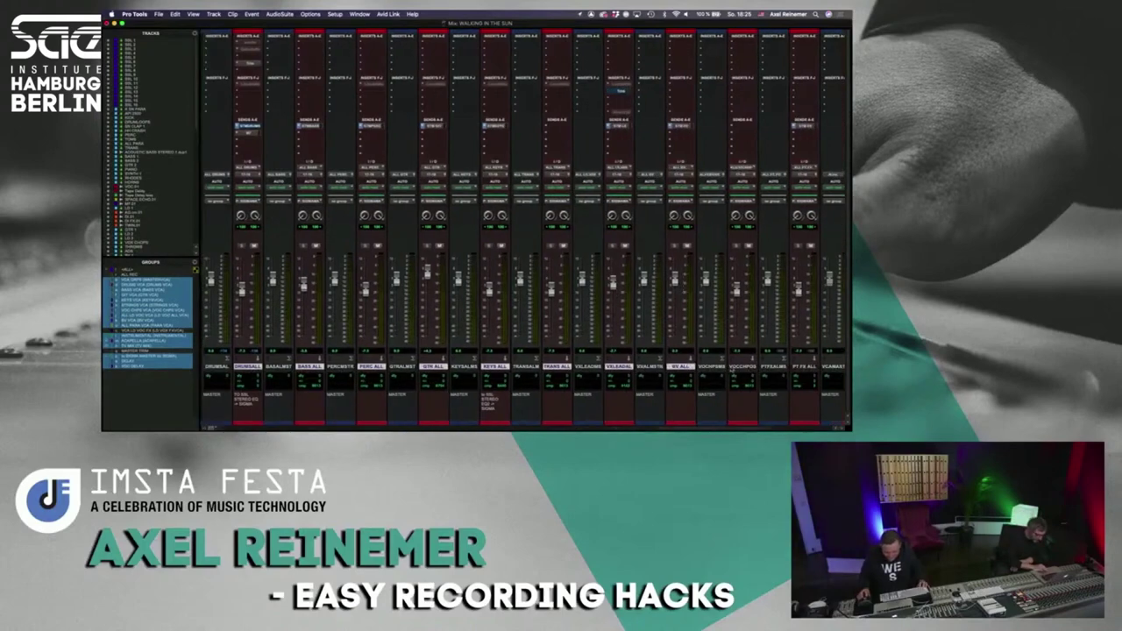
scroll(803, 368, right, 7)
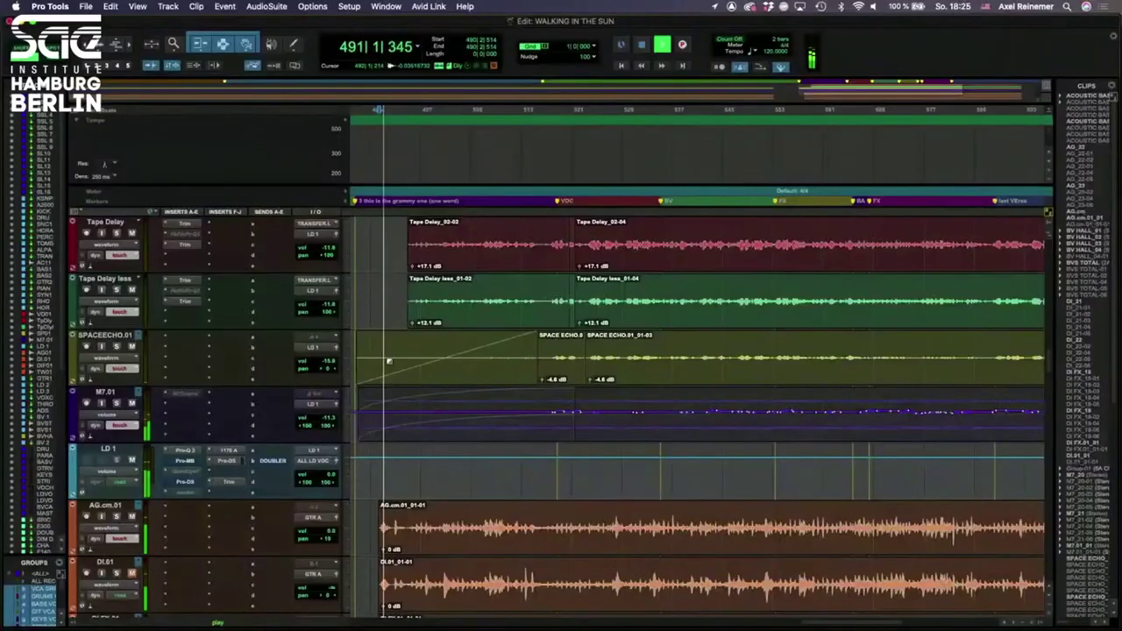
Stop playback and place the playback cursor on the Tape Delay track at 518|1|238, near the VOC marker.
key(super+equal)
key(super+equal)
key(space)
click(553, 234)
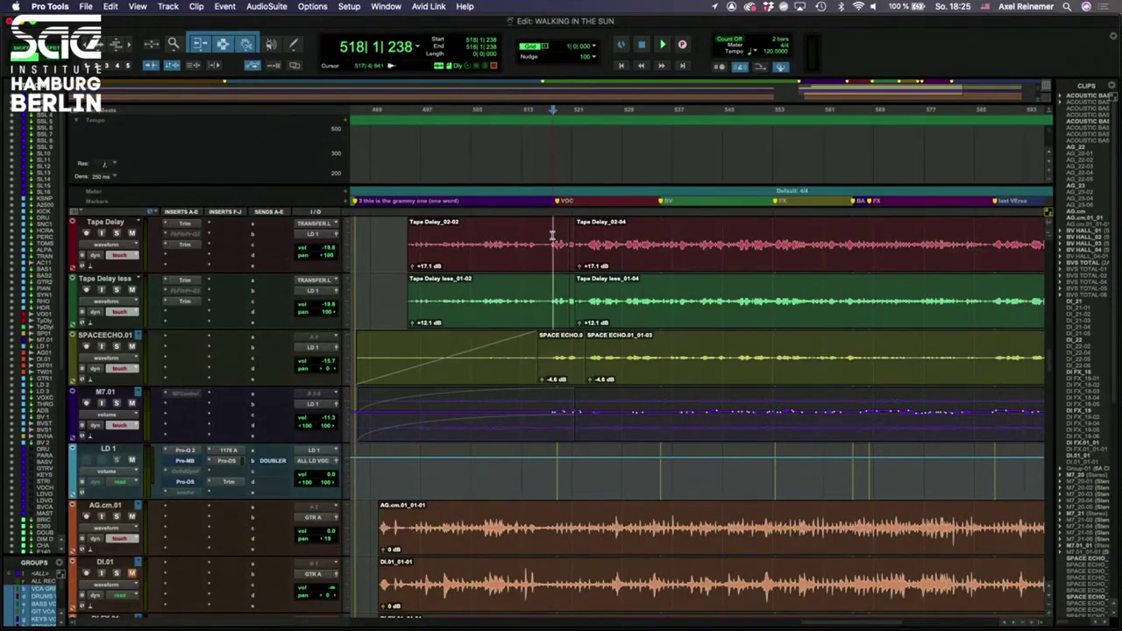
click(552, 235)
Select the recorded tracks from VOC.01 through TWIN.01 in the mixer and show them in the edit window.
key(super+equal)
scroll(267, 367, left, 10)
scroll(266, 368, left, 5)
scroll(266, 367, right, 12)
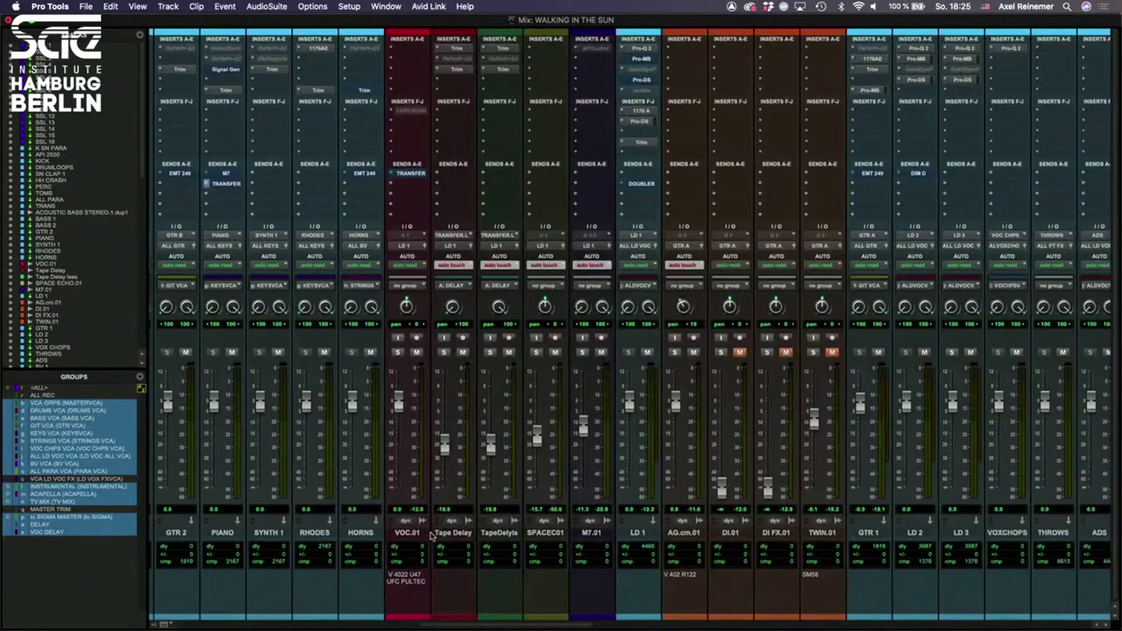
click(429, 533)
shift+click(821, 533)
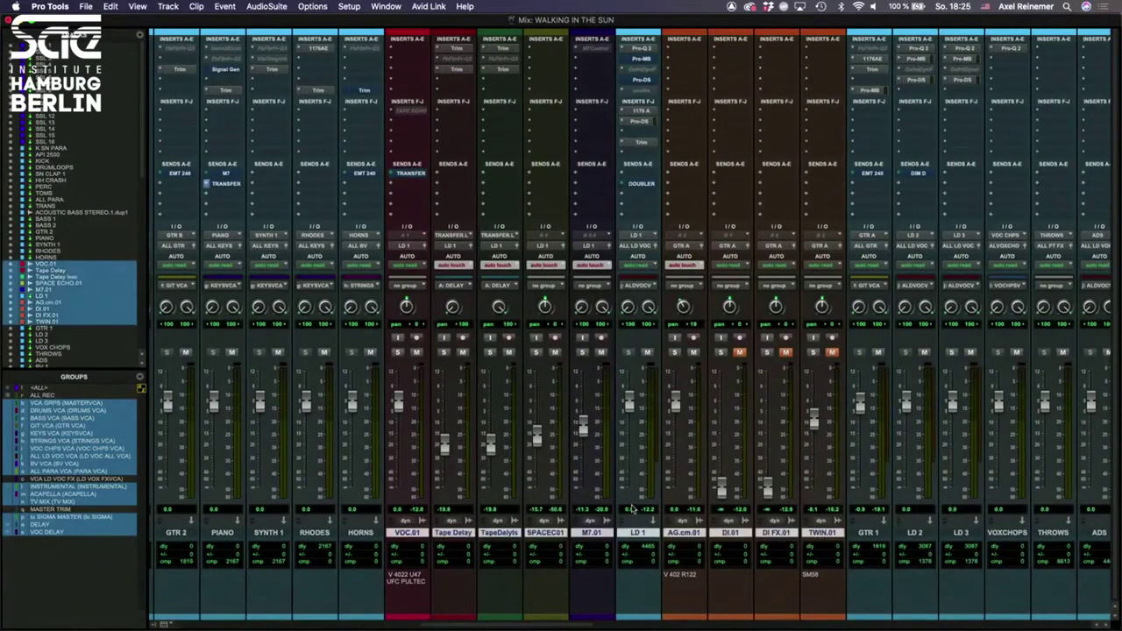
key(super+equal)
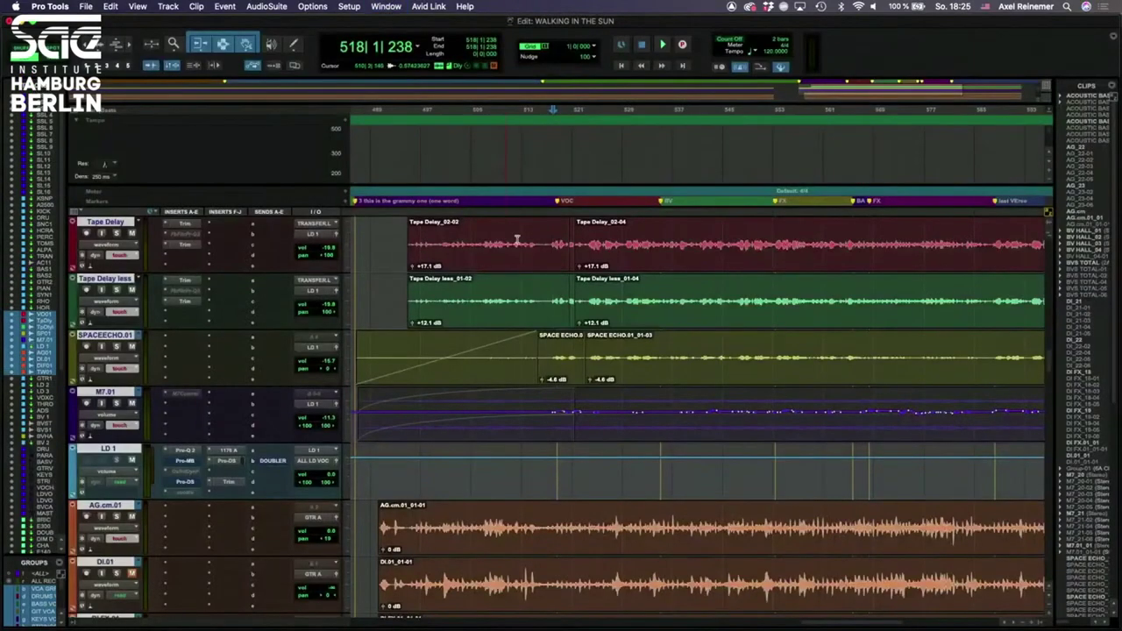
Check the bus levels in the mixer during playback, then solo the TWIN.01 track briefly and release its solo.
key(super+equal)
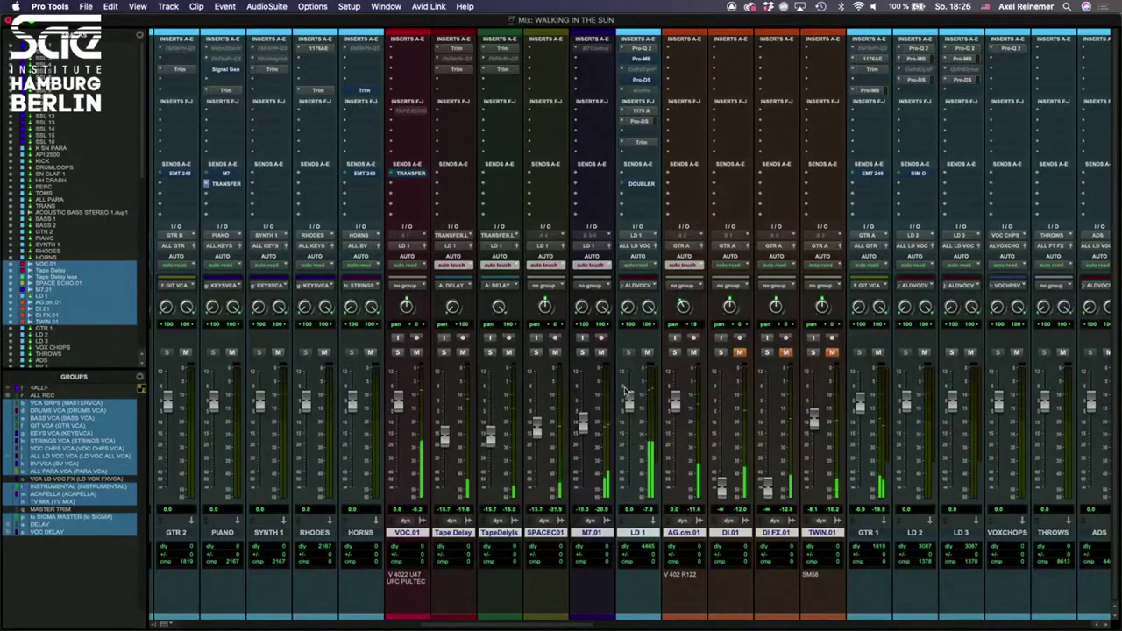
scroll(625, 392, right, 5)
scroll(624, 392, right, 10)
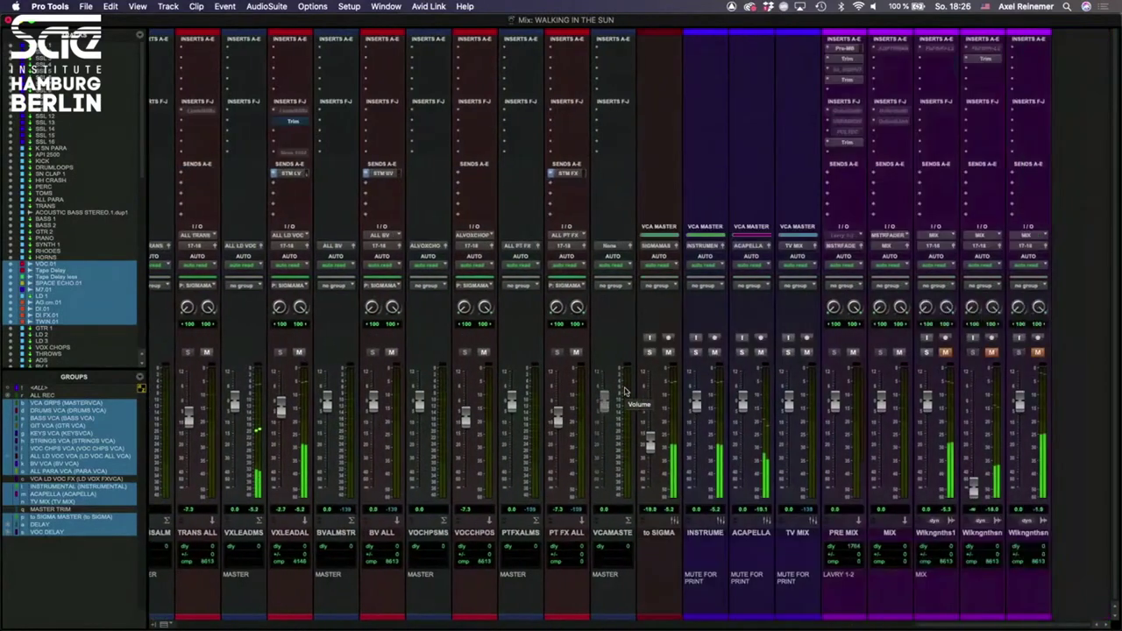
scroll(624, 392, left, 15)
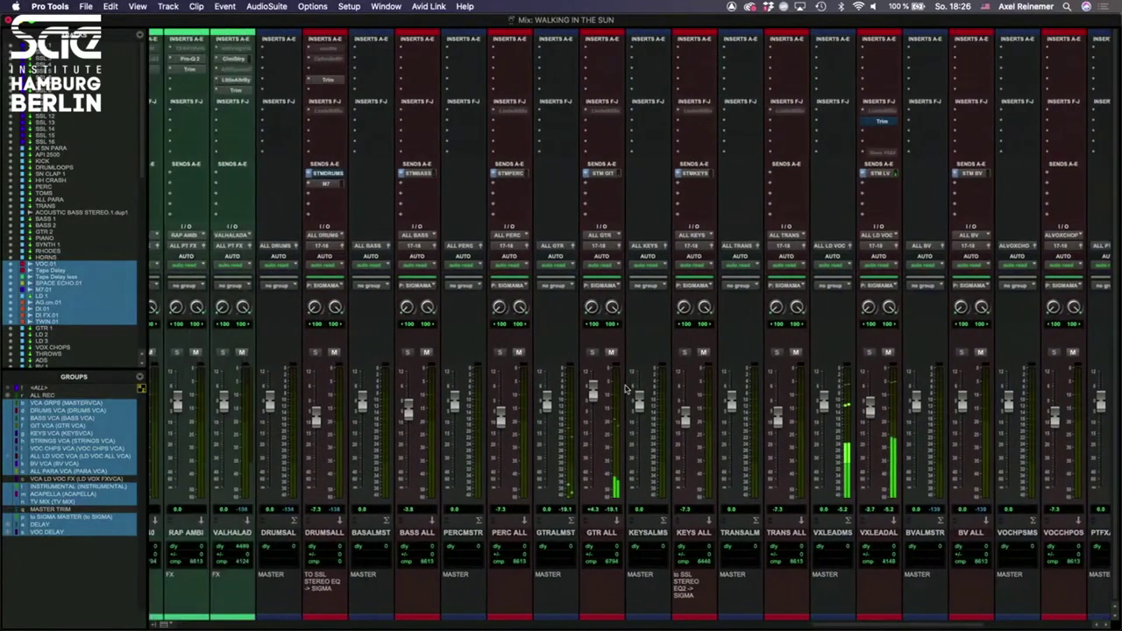
scroll(624, 392, left, 12)
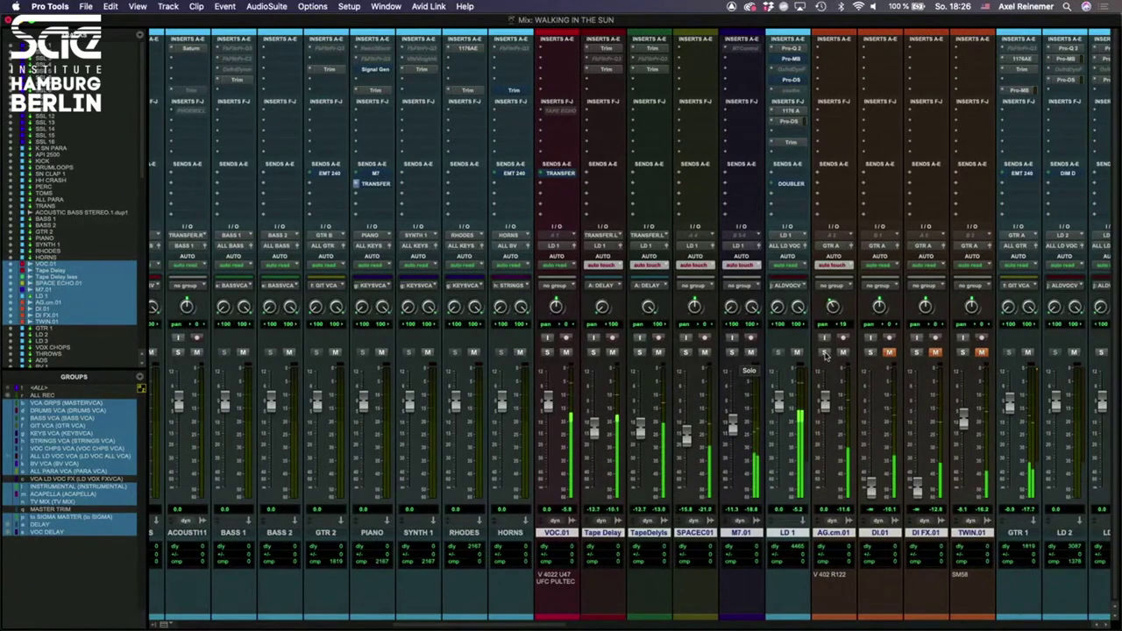
click(963, 353)
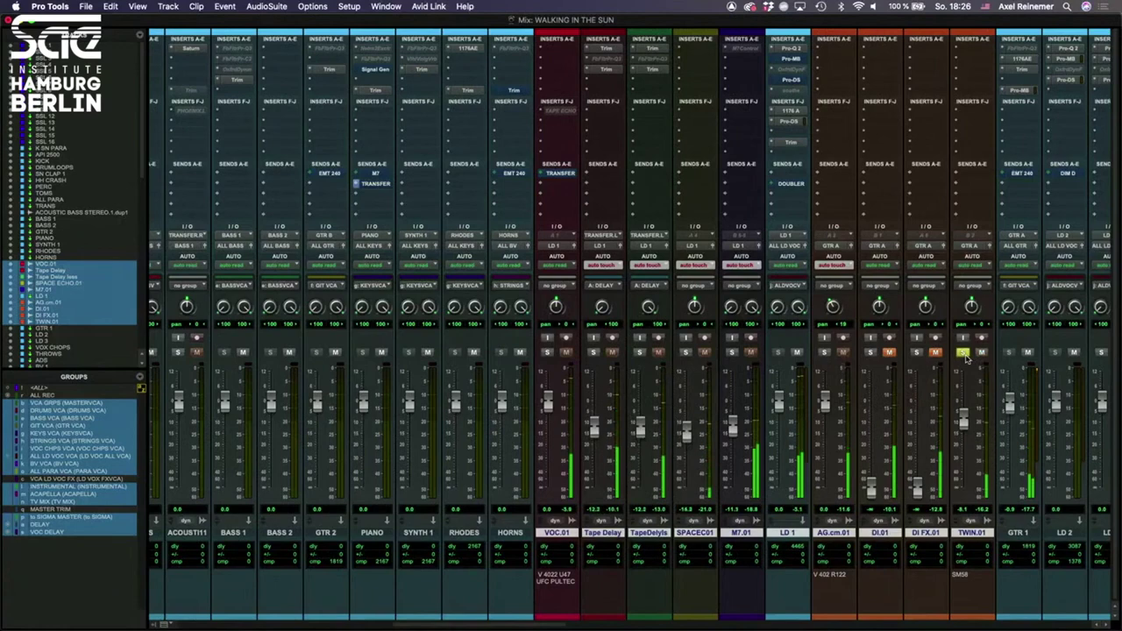
click(963, 353)
Solo the VOC.01 track to audition the dry vocal, and release its solo after listening.
click(547, 353)
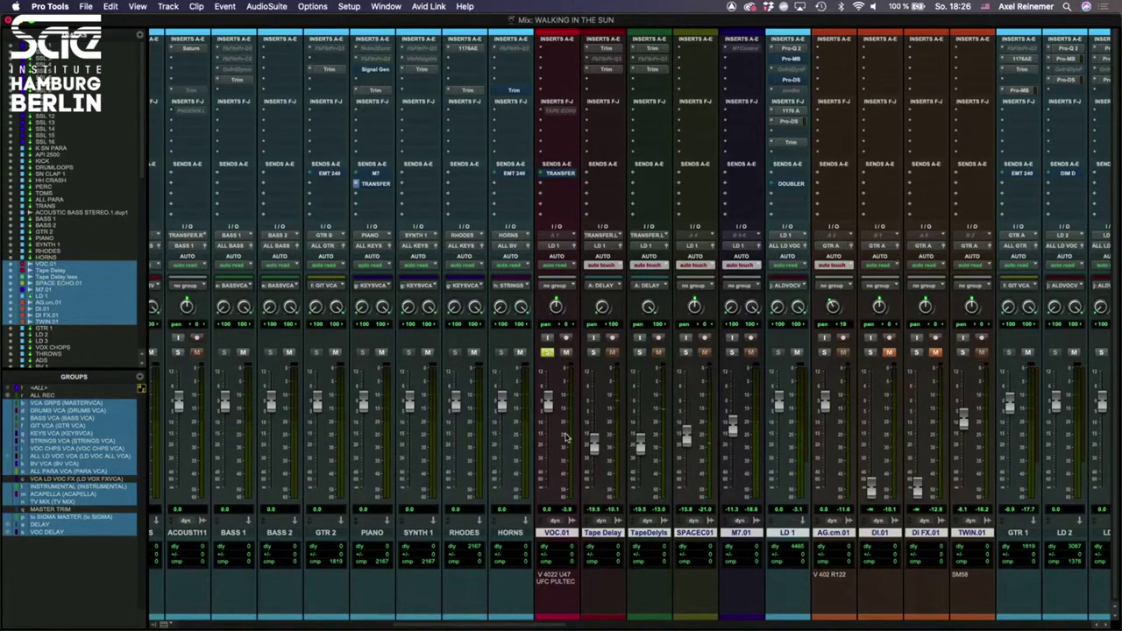
key(super+equal)
key(super+equal)
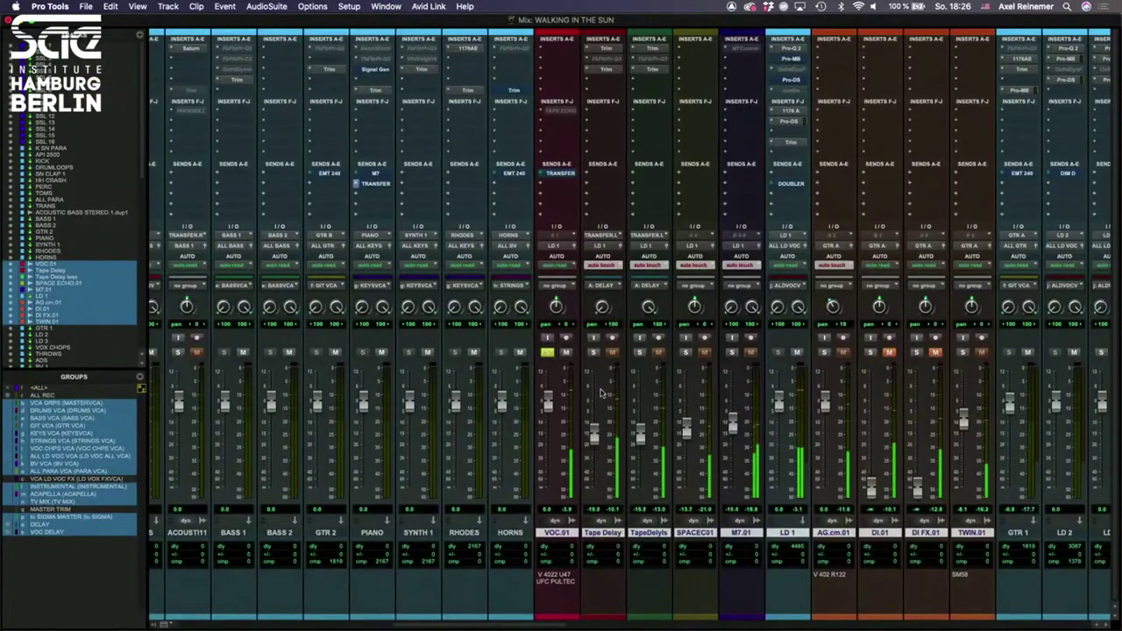
click(547, 353)
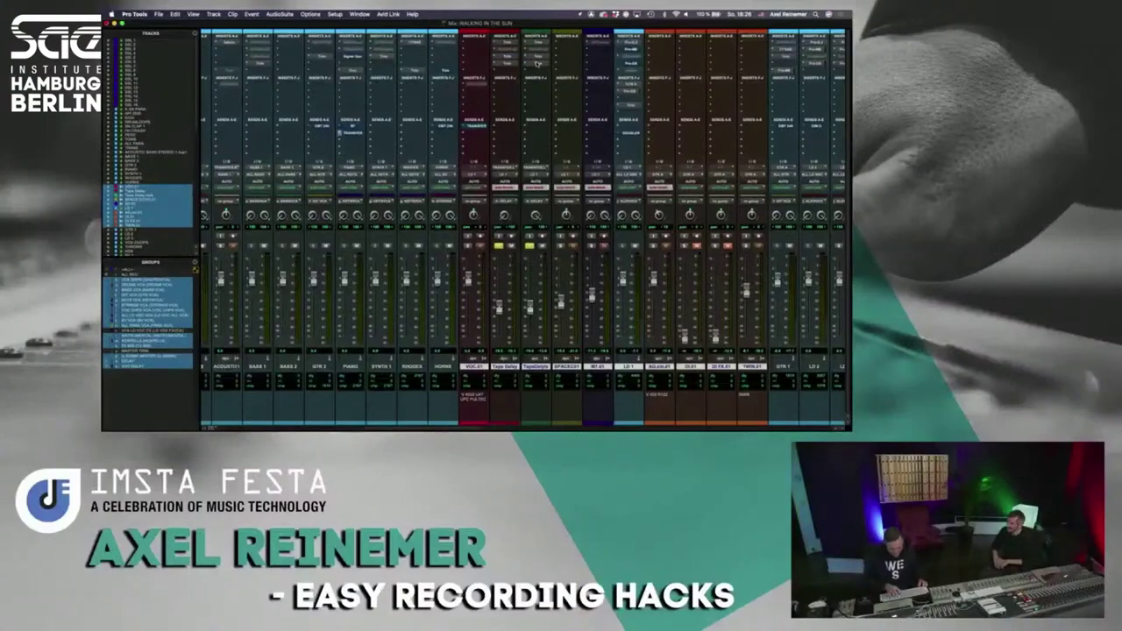
Audition the soloed Tape Delay and Tape Delay less tracks while viewing them in the mixer and edit windows.
key(super+equal)
key(super+equal)
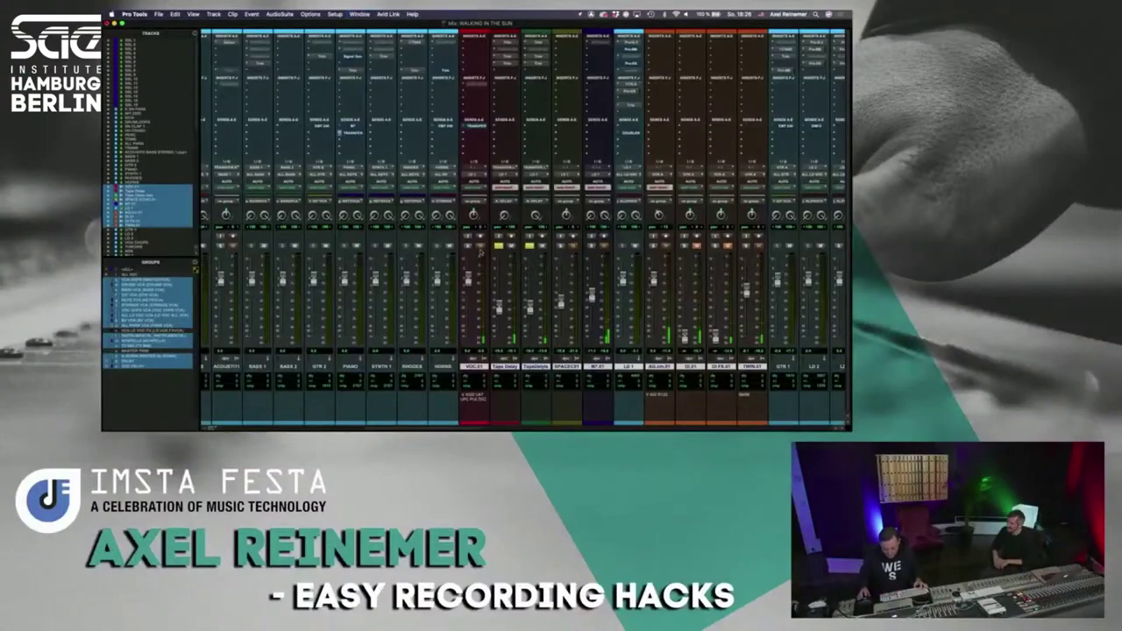
key(super+equal)
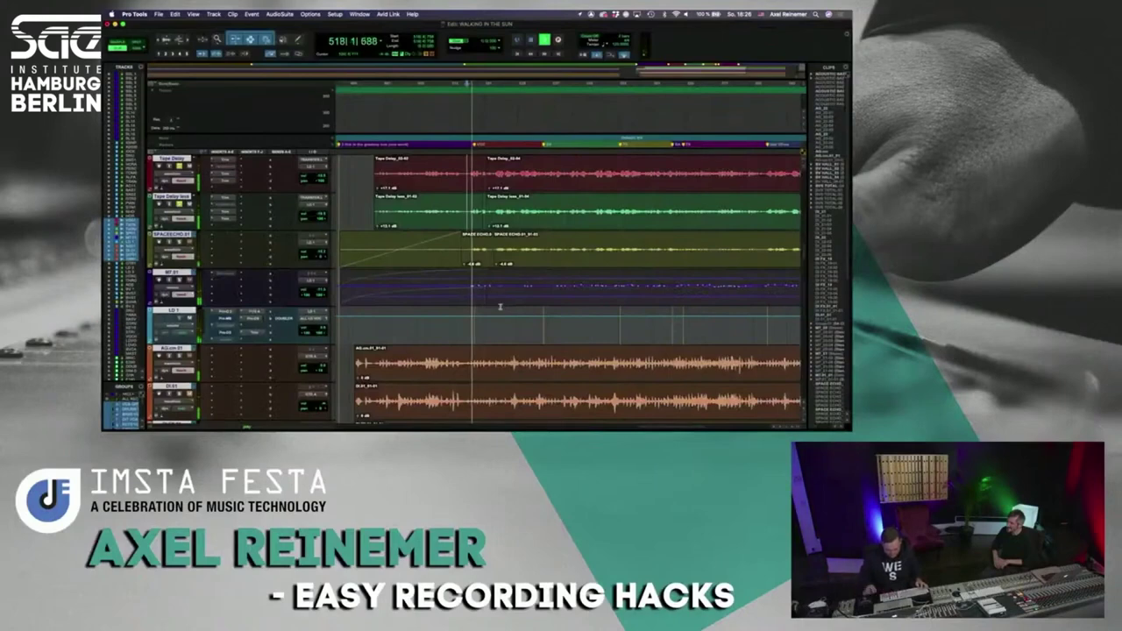
key(super+equal)
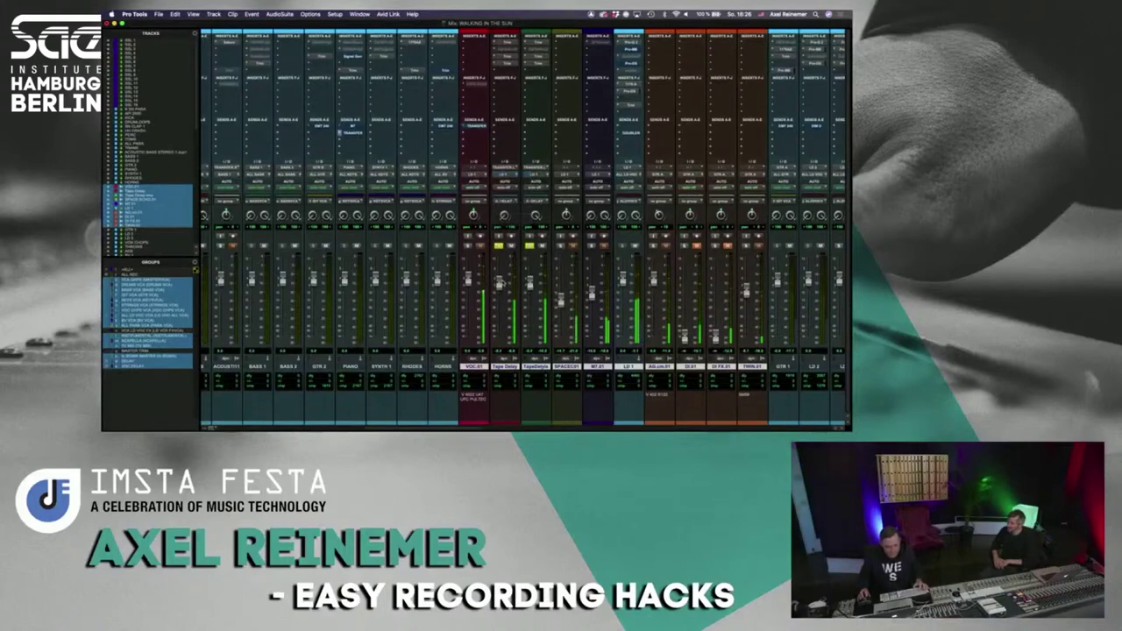
key(super+equal)
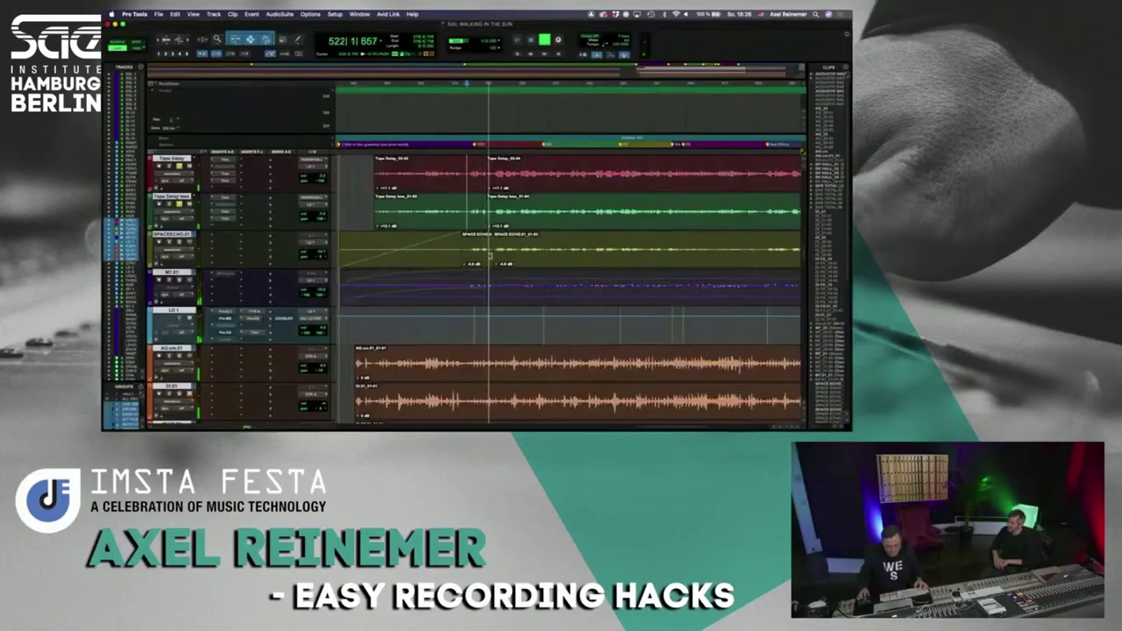
Stop playback, move the playback cursor to 551|2|242 on the Tape Delay track, and audition that passage.
key(space)
click(483, 327)
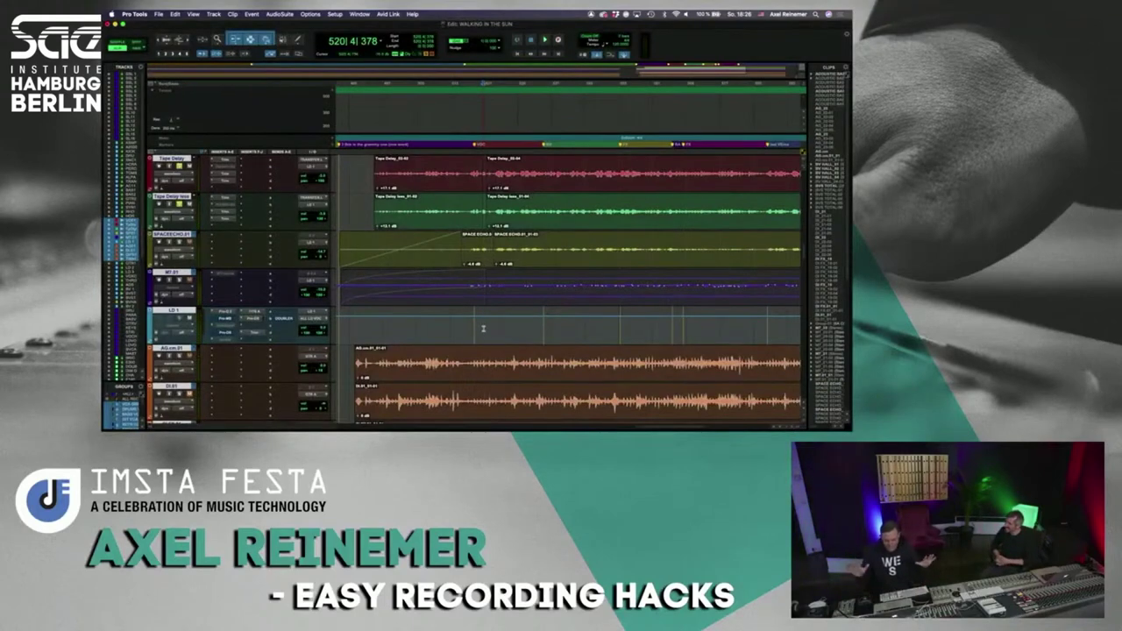
click(611, 165)
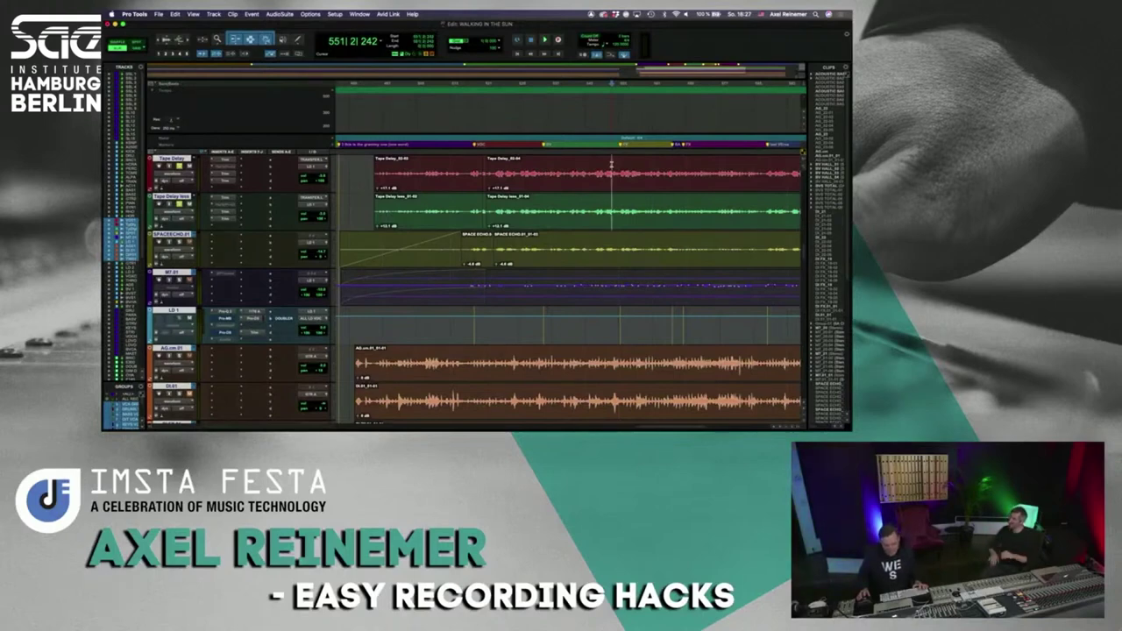
key(space)
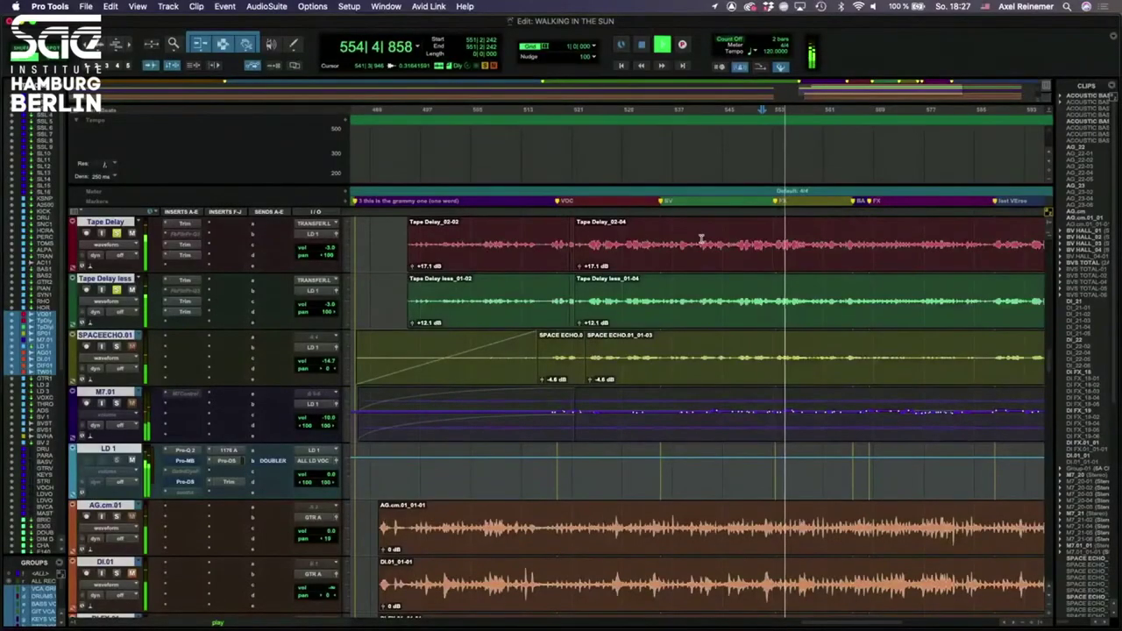
key(space)
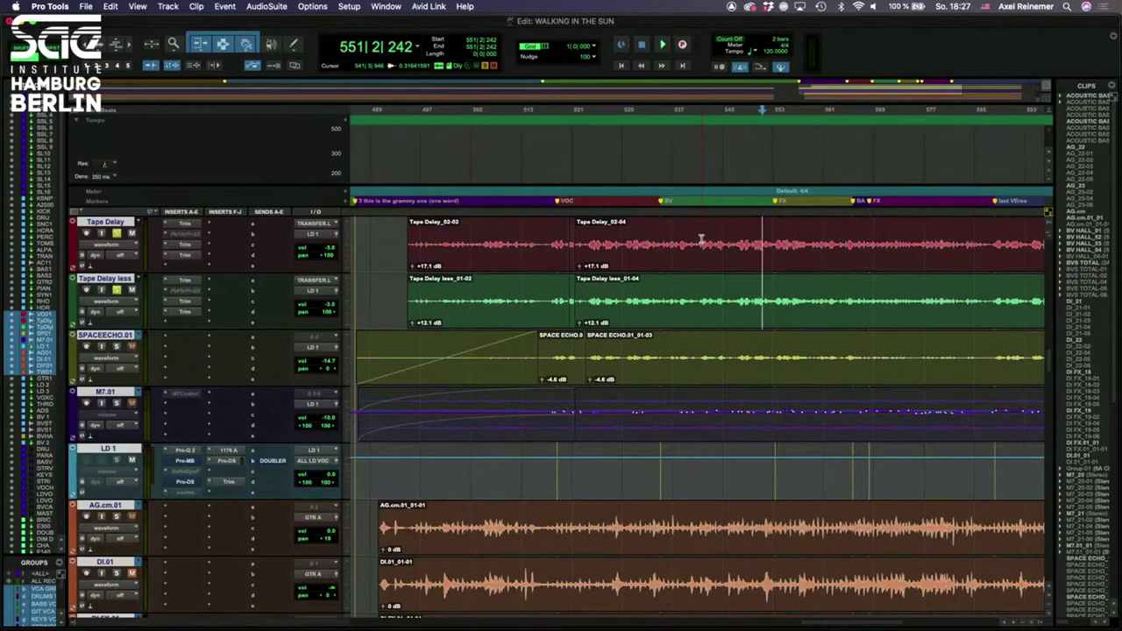
Lower the grouped Tape Delay and Tape Delay less faders to about -16.6 dB while auditioning them with the soloed VOC.01 track.
key(super+equal)
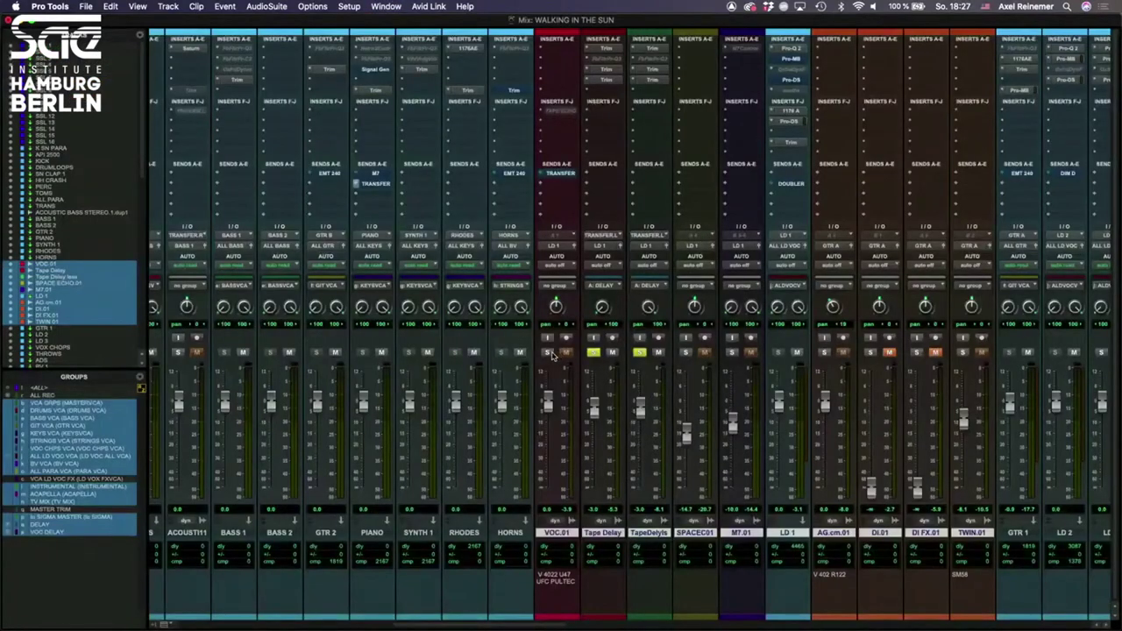
drag(591, 408, 594, 434)
key(space)
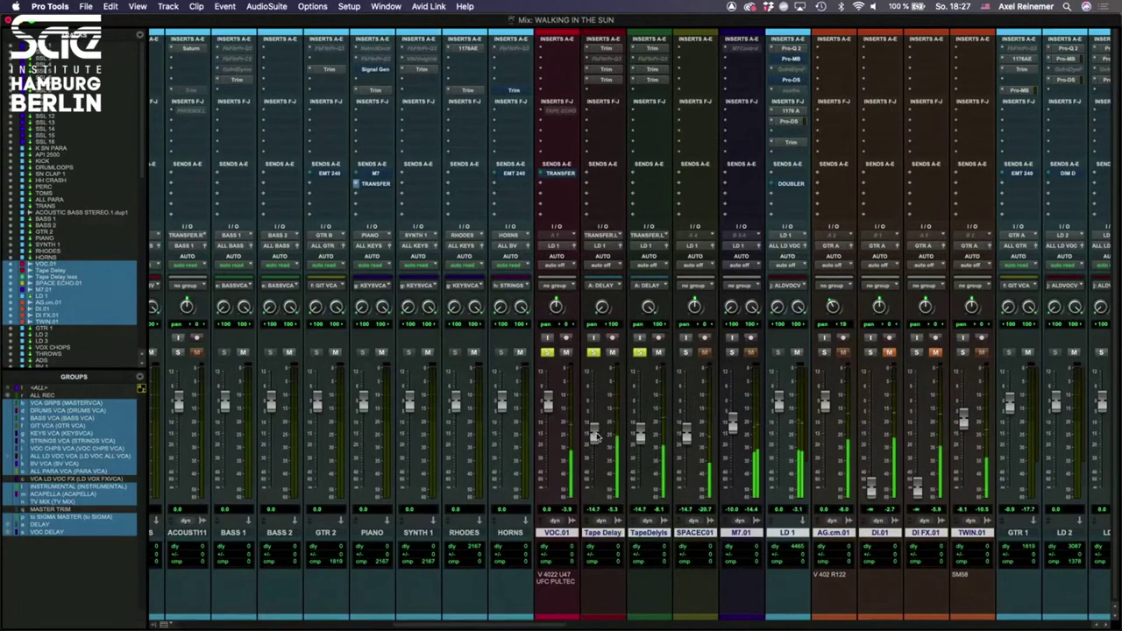
mouse_move(595, 435)
mouse_down()
mouse_move(600, 476)
mouse_move(602, 444)
mouse_up()
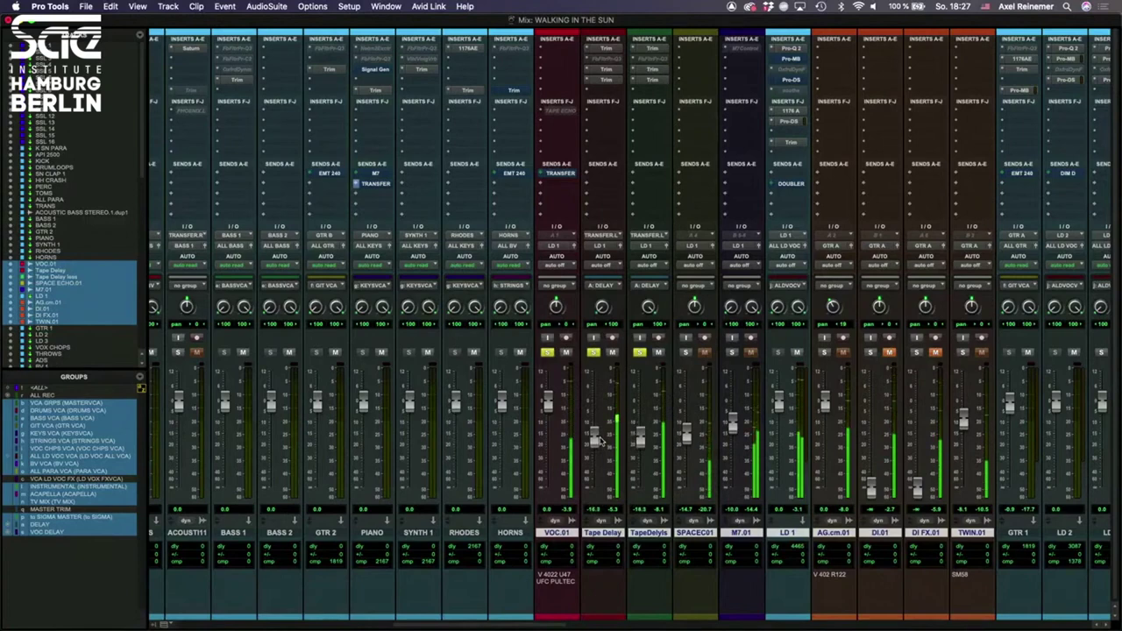
drag(602, 443, 602, 443)
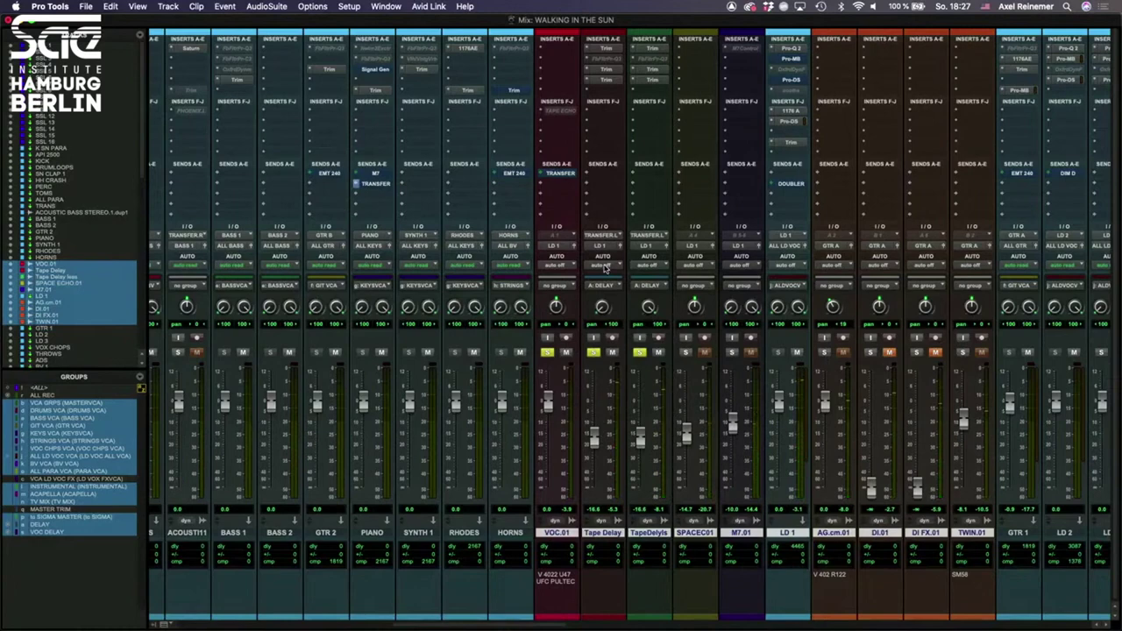
Solo the SPACE ECHO.01 track in place of the tape delays and raise its fader to about +3.1 dB.
alt+click(686, 353)
super+click(687, 353)
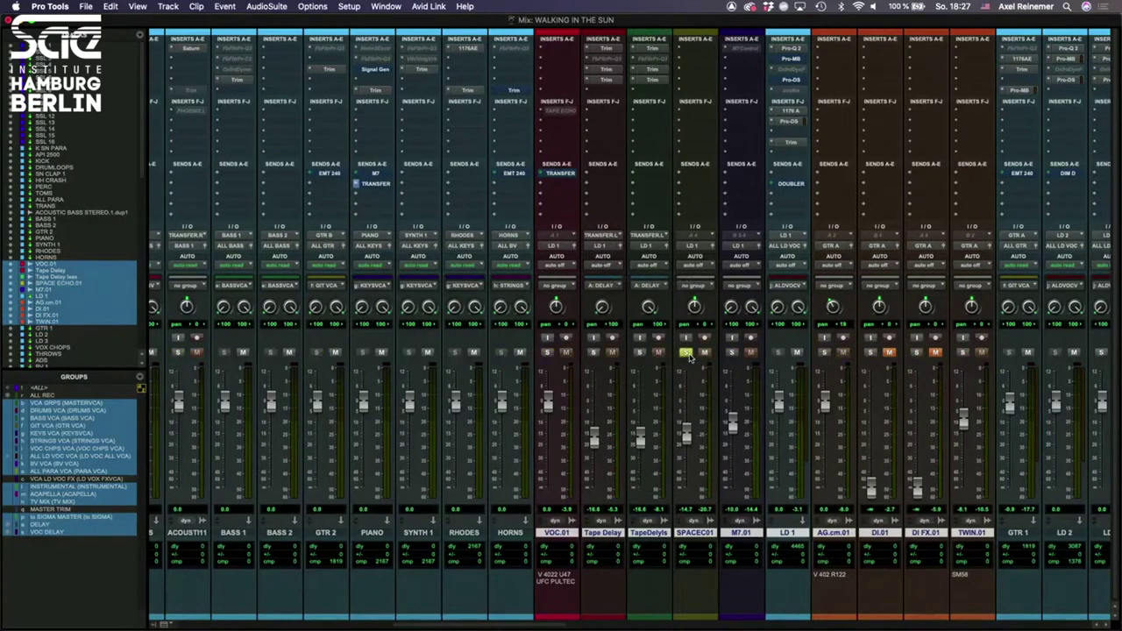
drag(689, 441, 690, 402)
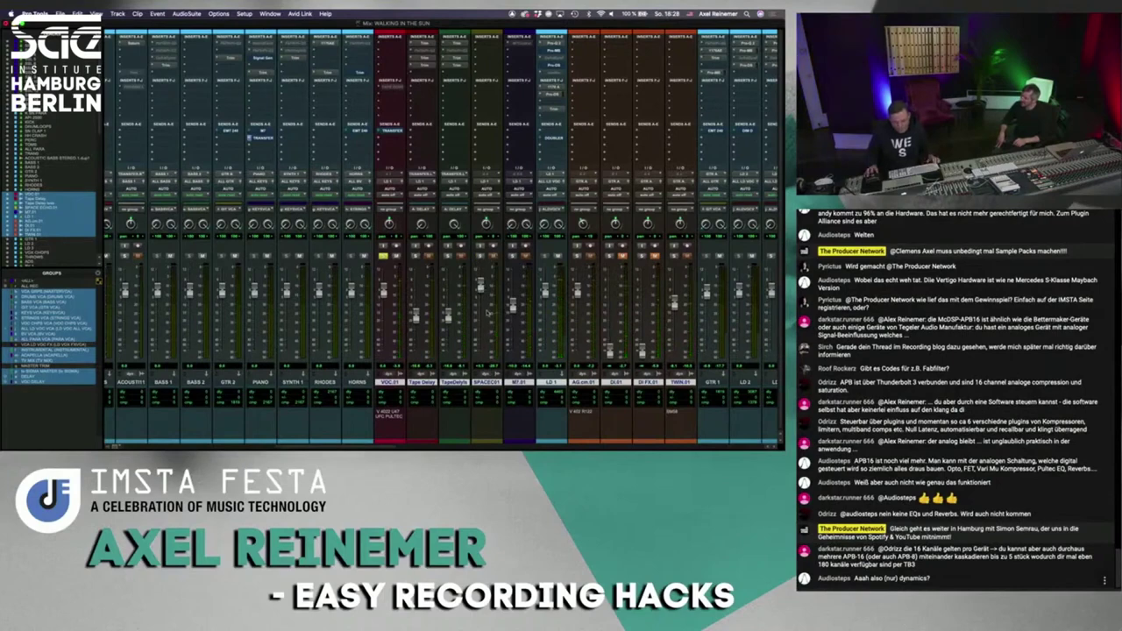
Audition the soloed TWIN.01 guitar track from 551|2|242, viewing the guitar channels in the mixer and the clips in the edit window.
scroll(488, 313, right, 5)
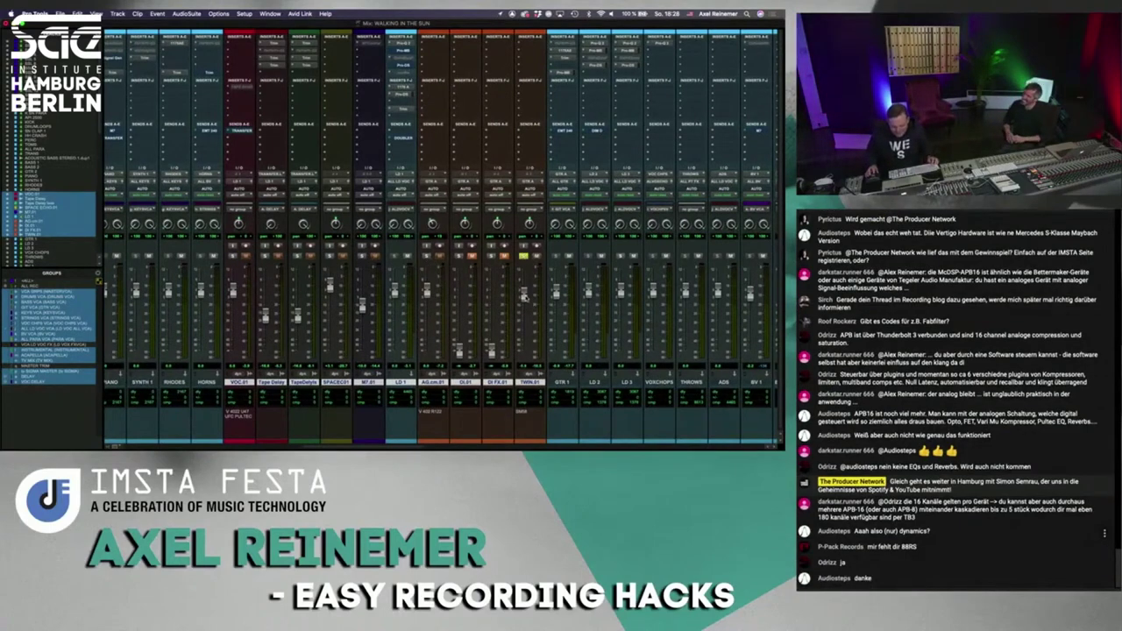
key(super+equal)
key(super+equal)
key(super+equal)
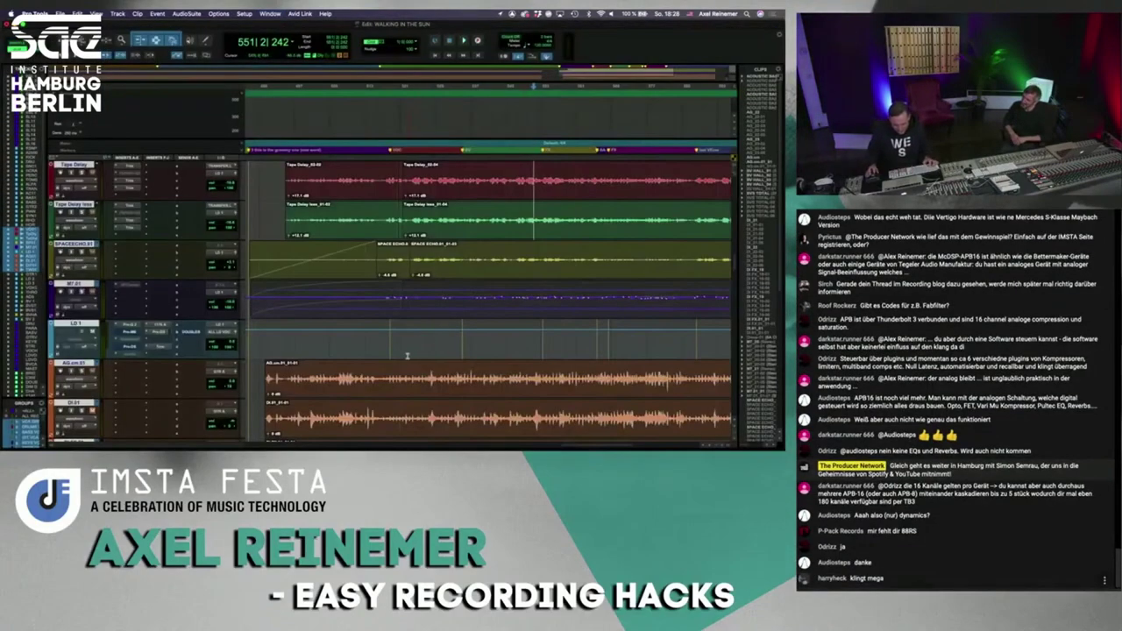
key(super+equal)
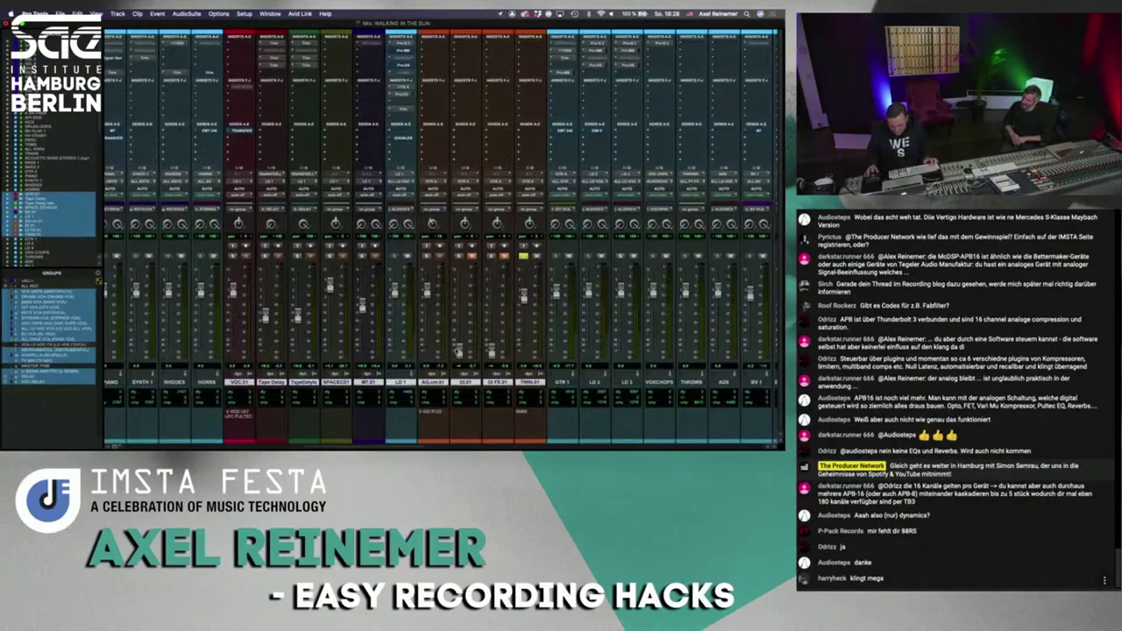
scroll(457, 350, right, 4)
key(space)
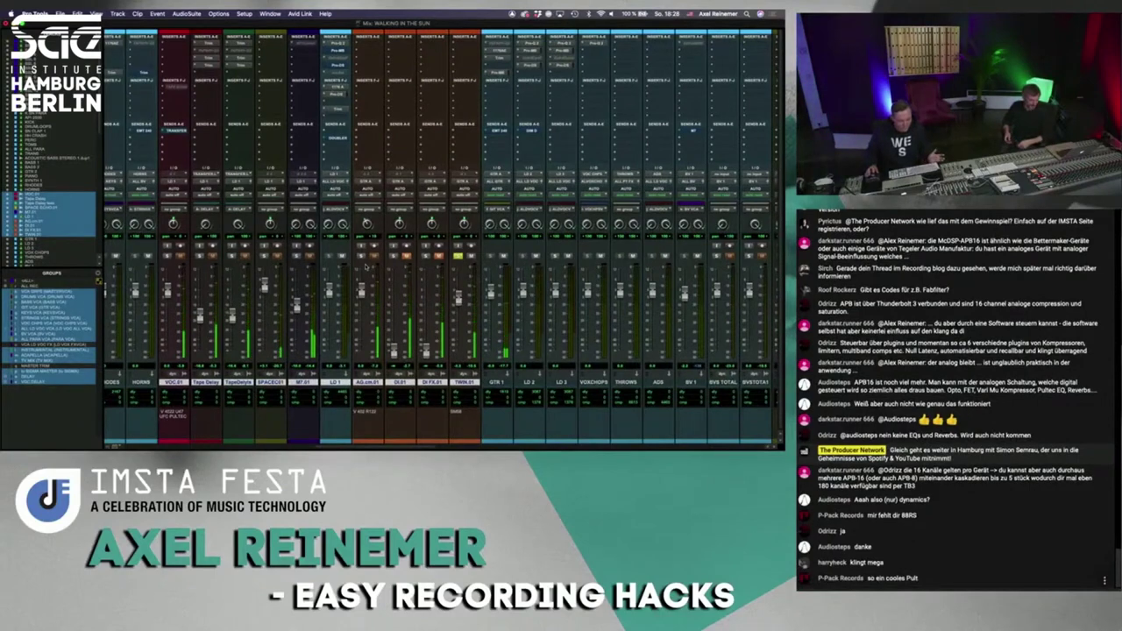
key(super+equal)
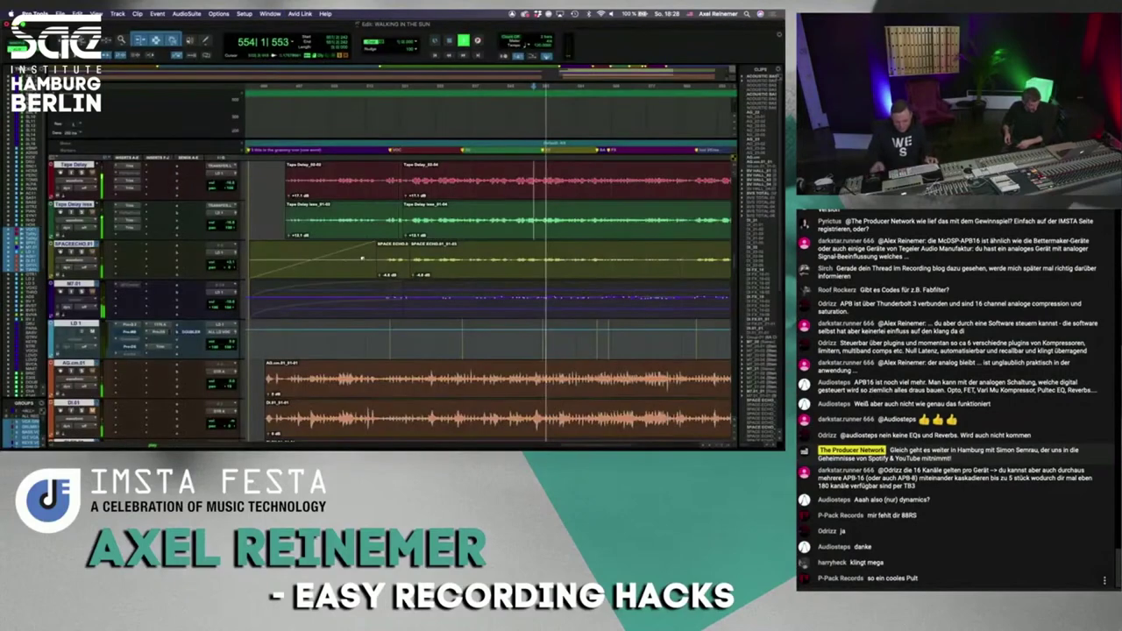
key(super+equal)
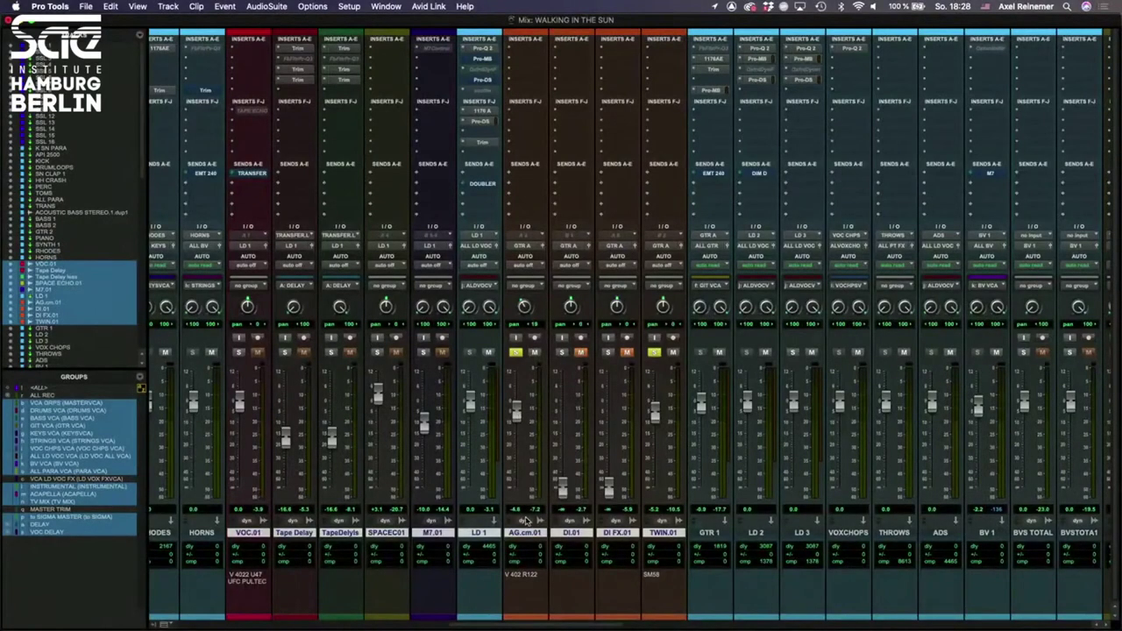
Select the guitar tracks AG.cm.01 through TWIN.01, replace that selection with M7.01, and look over the neighbouring channels.
click(521, 534)
shift+click(660, 533)
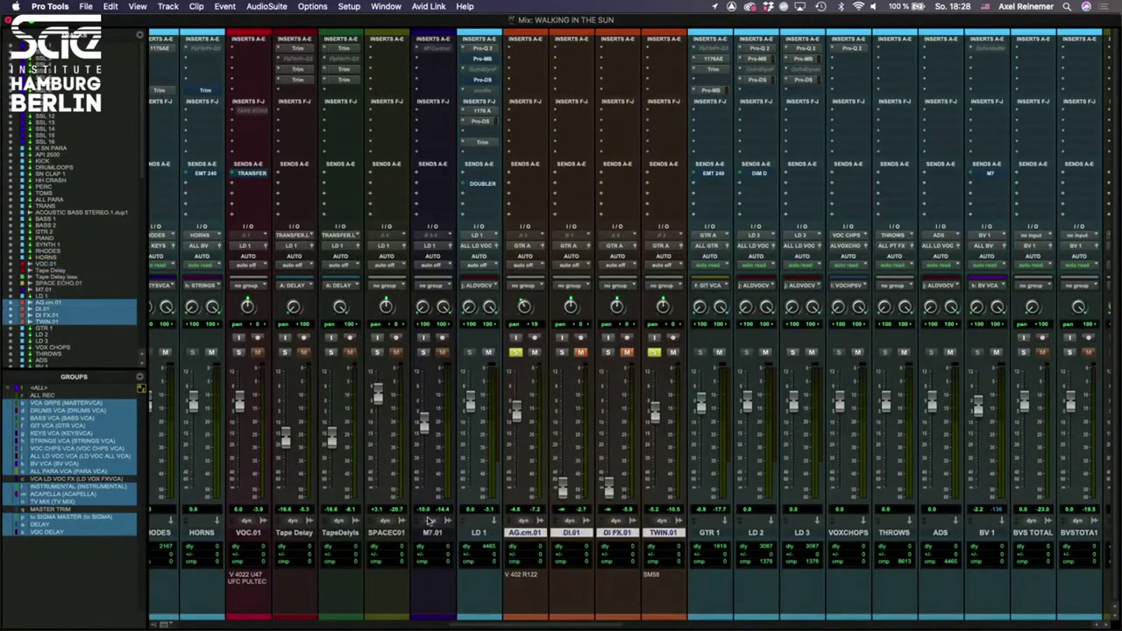
click(432, 533)
scroll(562, 439, left, 10)
scroll(600, 525, right, 15)
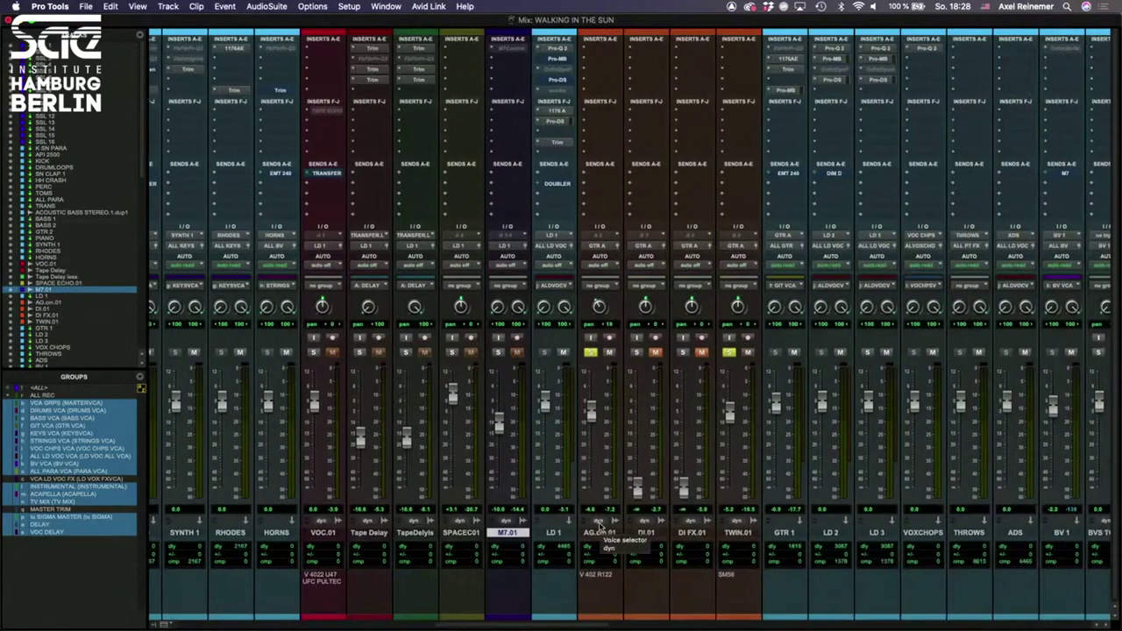
scroll(600, 526, left, 15)
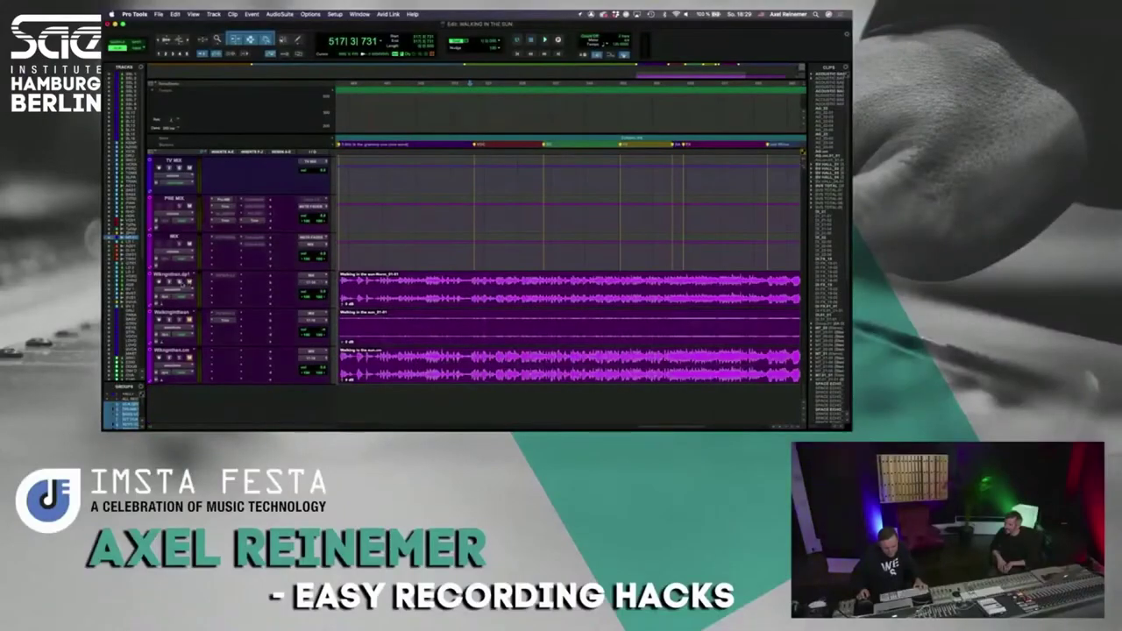
Audition the soloed Walking in the sun mixdown from its opening and from about bar 517, viewing its level in the mixer.
click(390, 296)
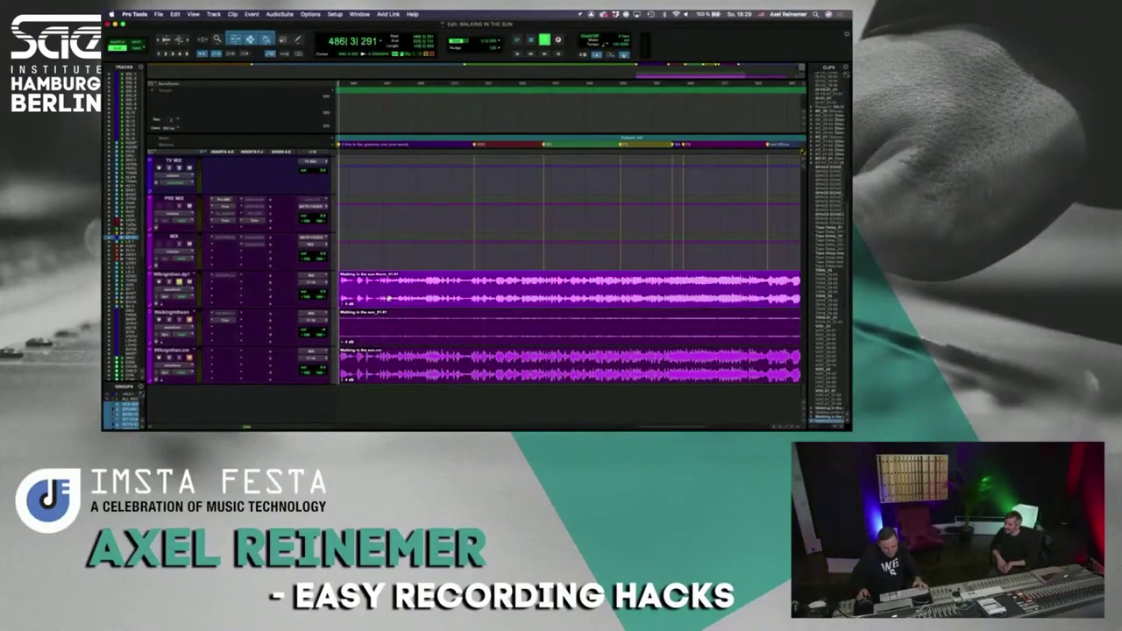
click(467, 281)
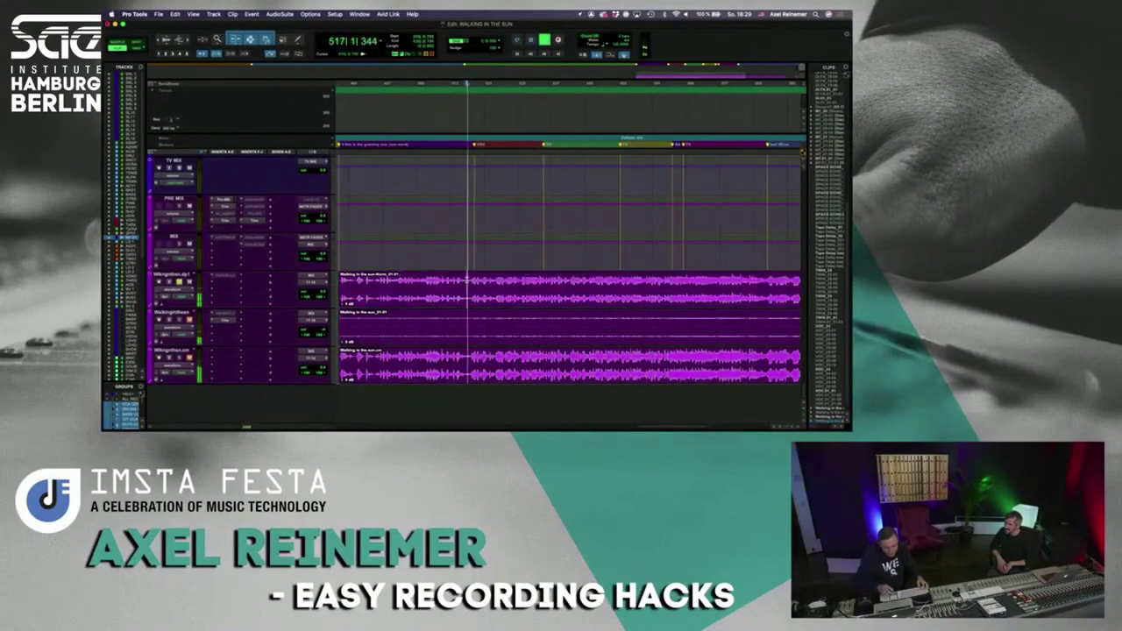
key(super+equal)
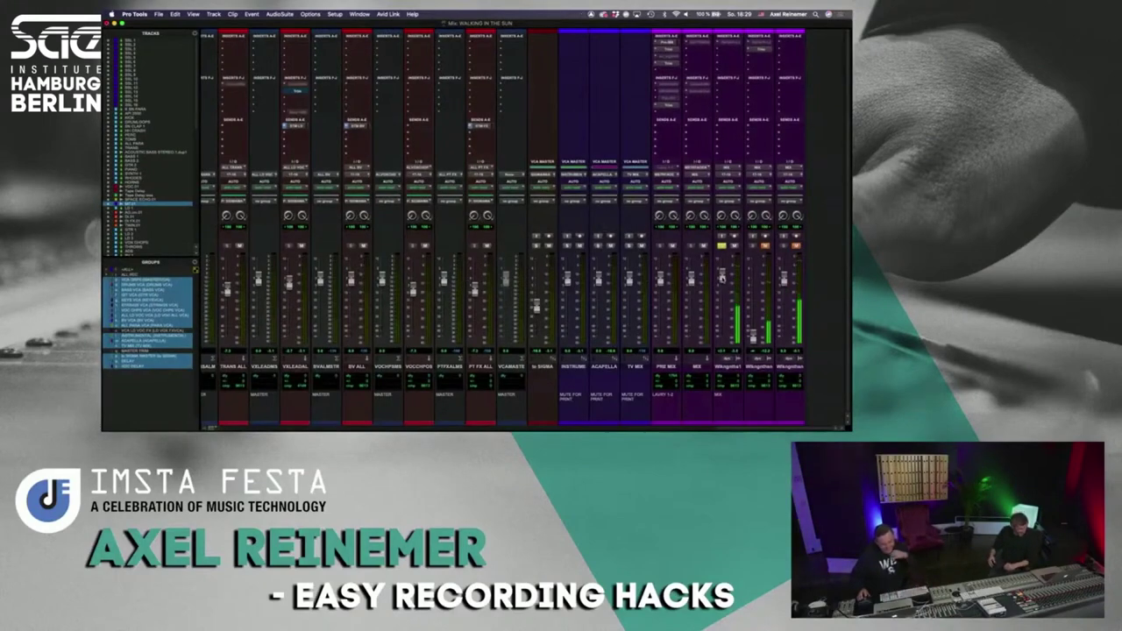
key(super+equal)
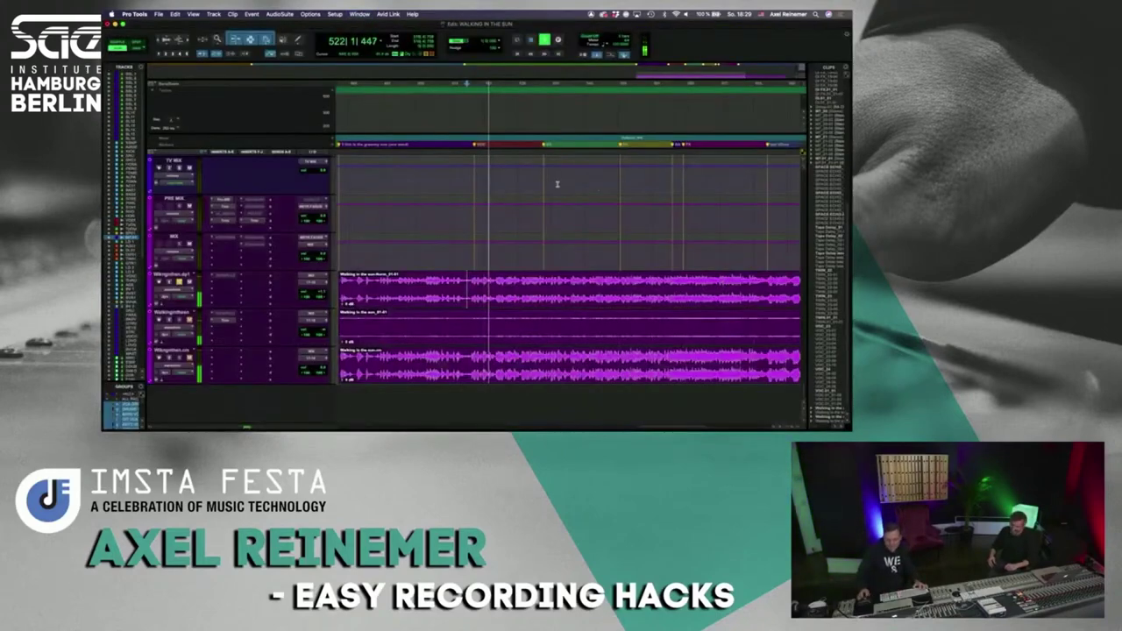
Audition the mixdown from just before the BV marker while viewing the mix, SSL and drum channels in the mixer.
click(541, 181)
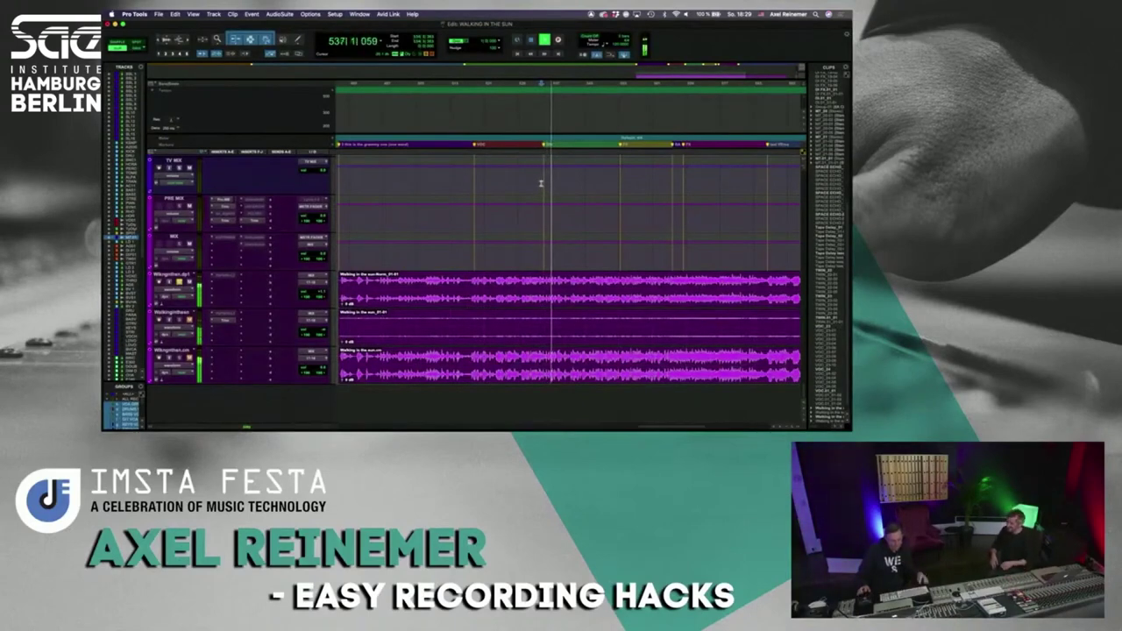
key(super+equal)
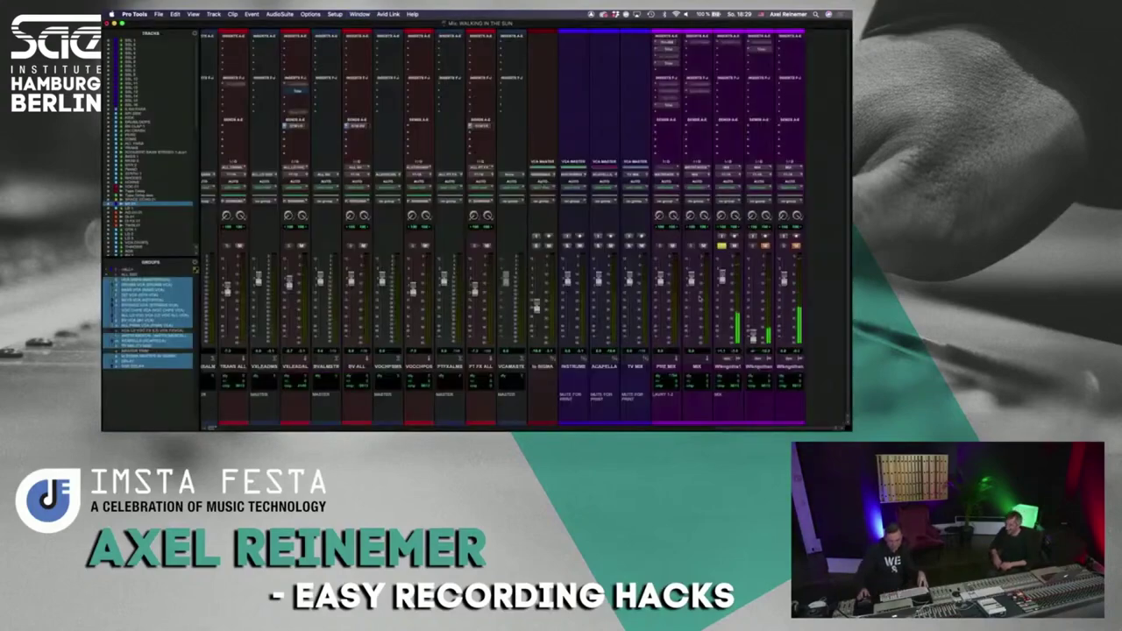
key(super+equal)
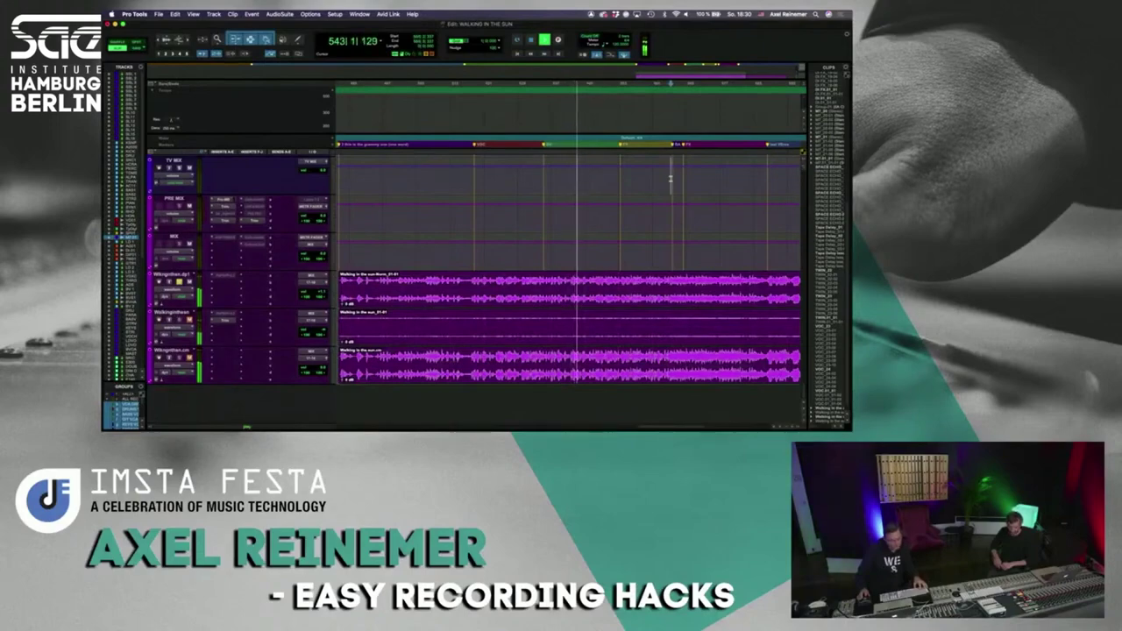
key(super+equal)
scroll(383, 264, left, 15)
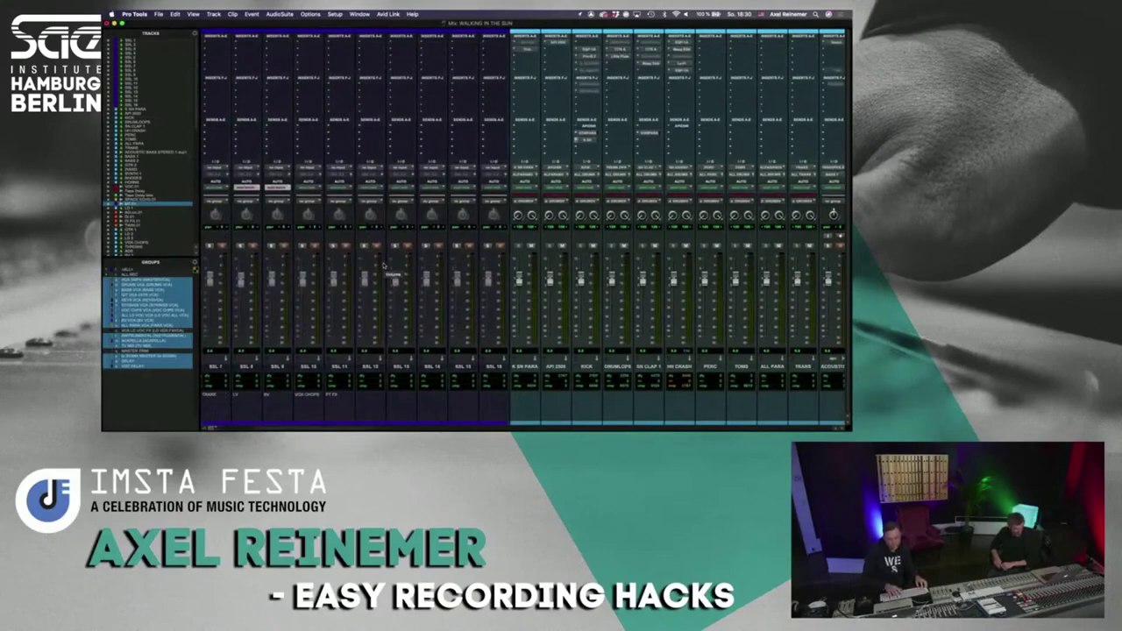
key(super+equal)
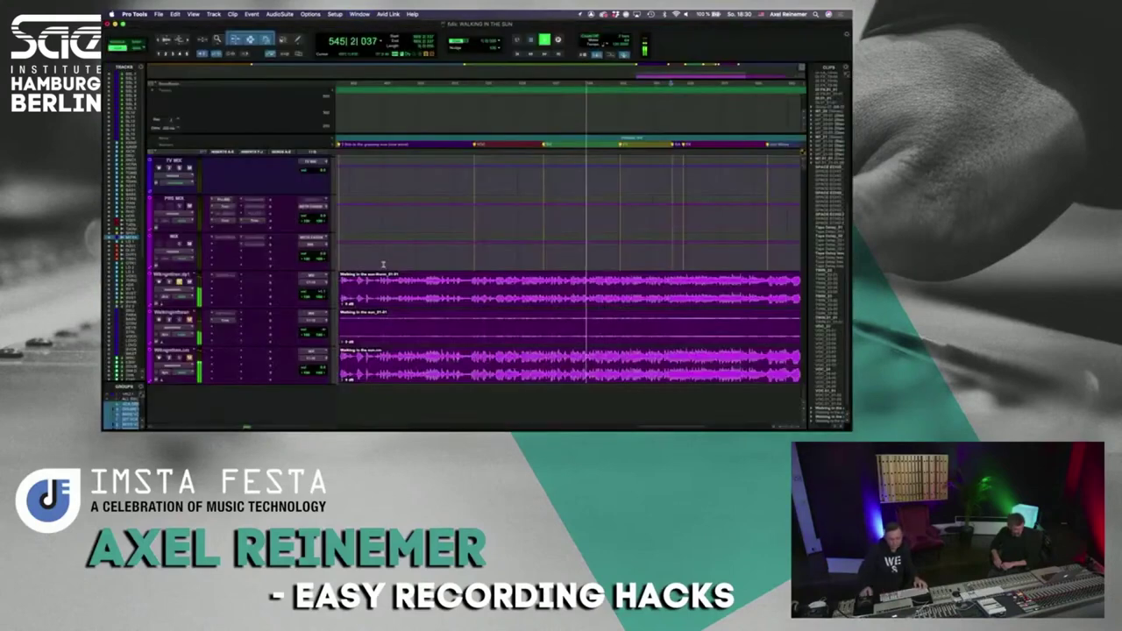
Play the mixdown from about bar 565 and examine the mixer's instrument, vocal, VCA and effects channels before returning to the edit window.
click(671, 175)
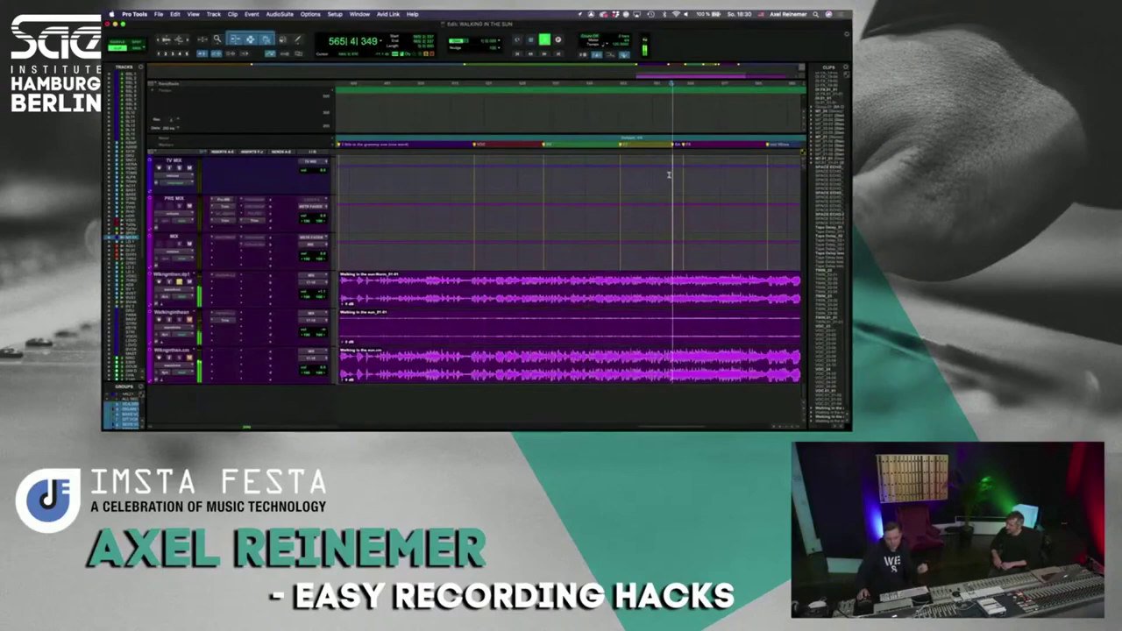
key(super+equal)
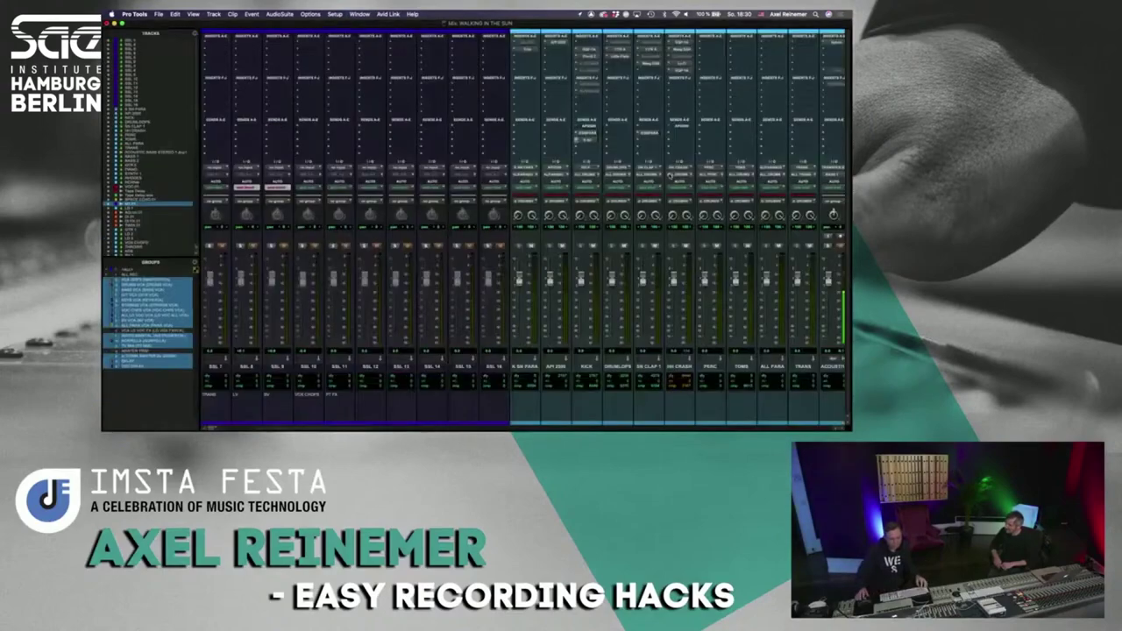
scroll(640, 292, right, 10)
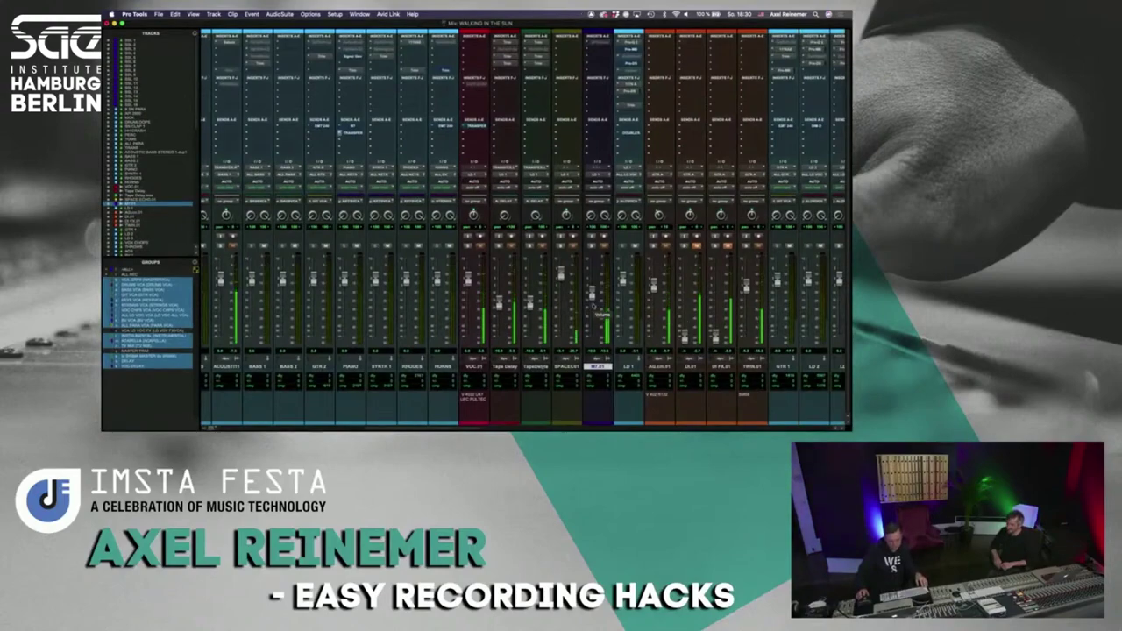
scroll(594, 303, right, 15)
scroll(594, 305, right, 10)
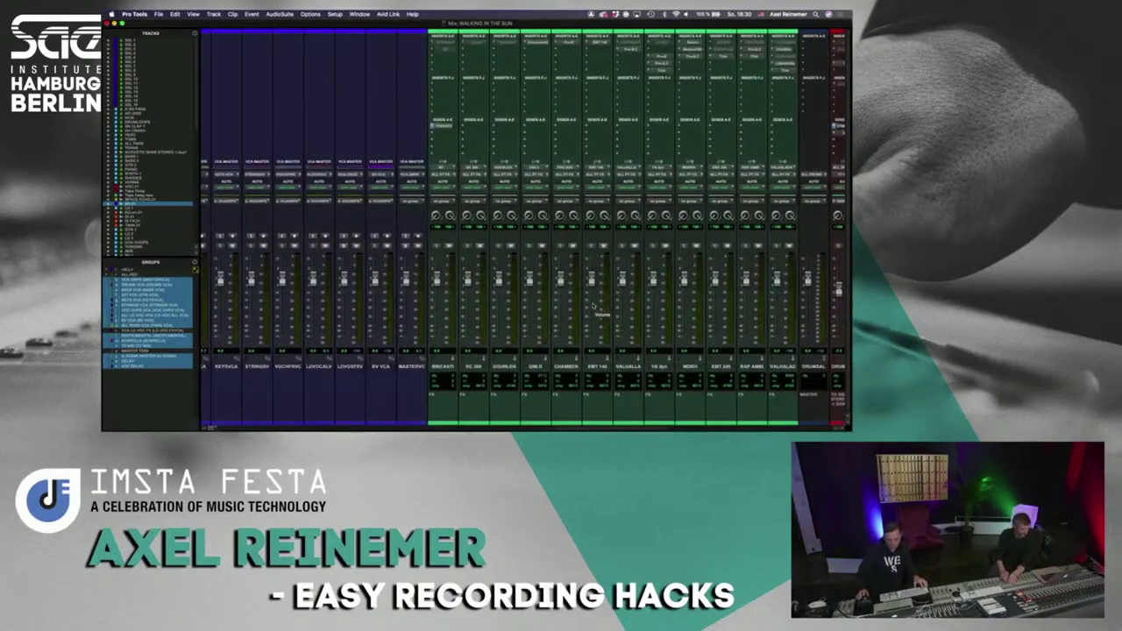
scroll(593, 305, right, 10)
scroll(593, 305, left, 15)
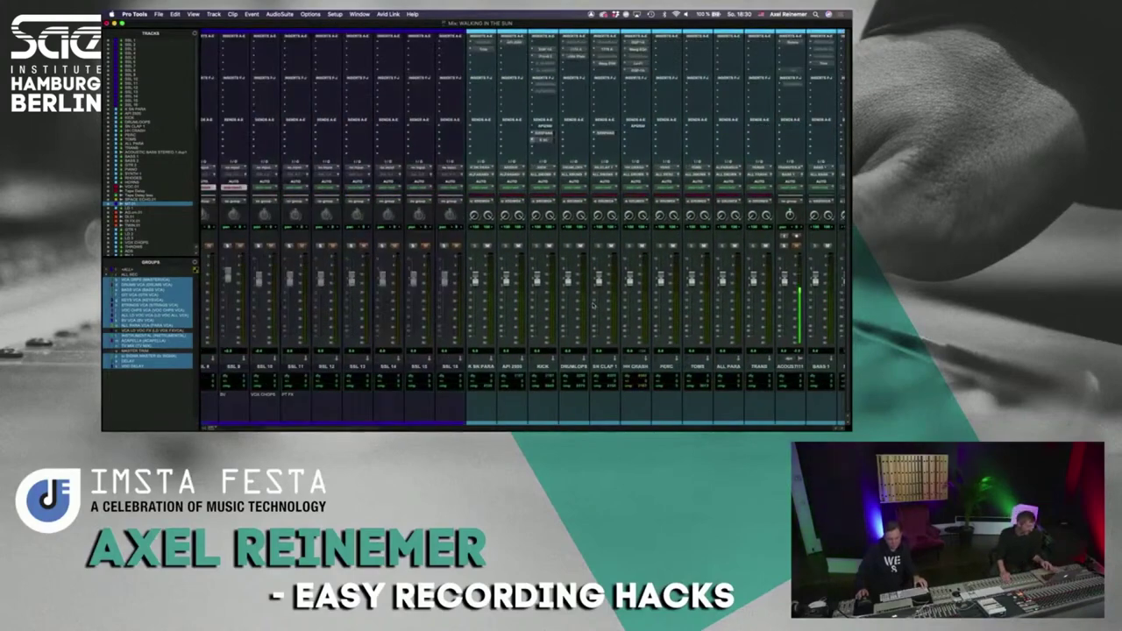
key(super+equal)
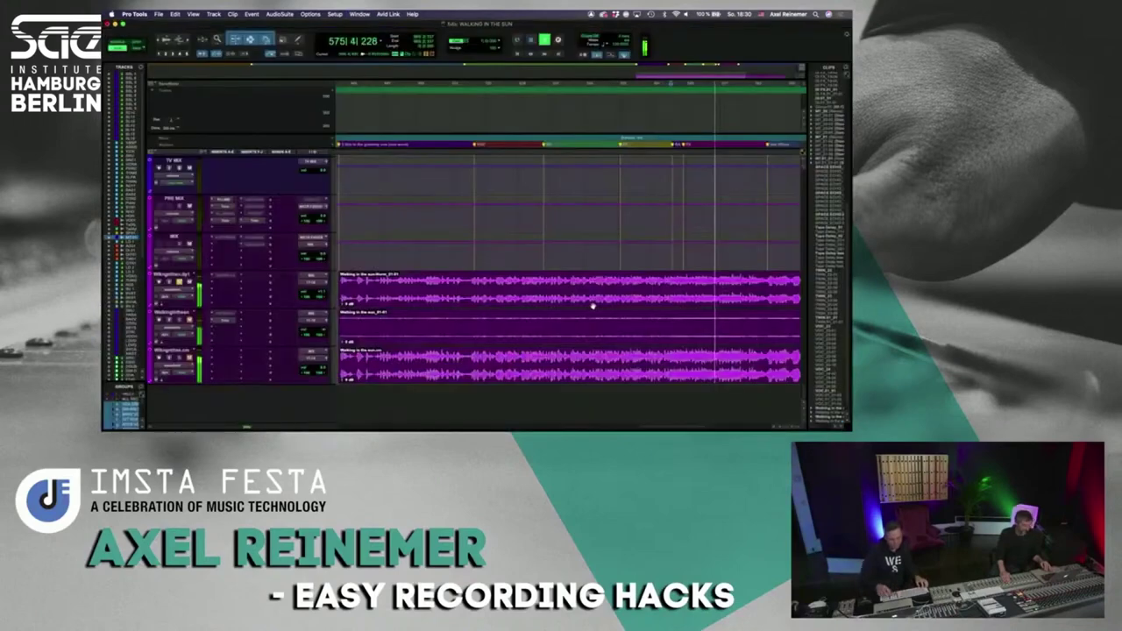